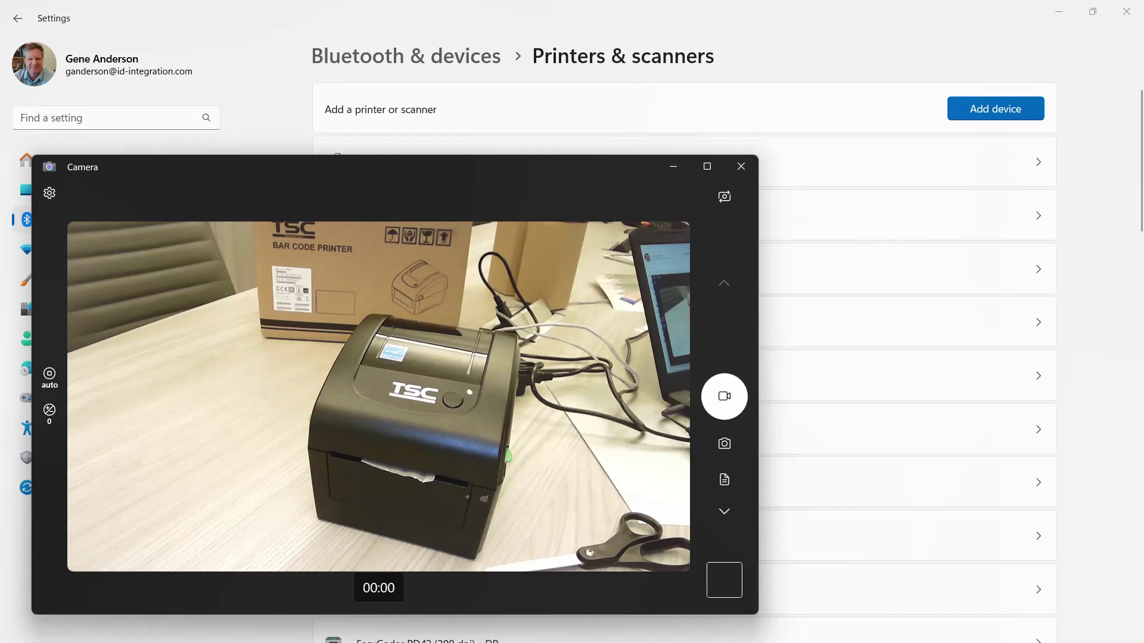
Leave the Camera app's TSC printer view and bring up the open-windows switcher
key(alt+Tab)
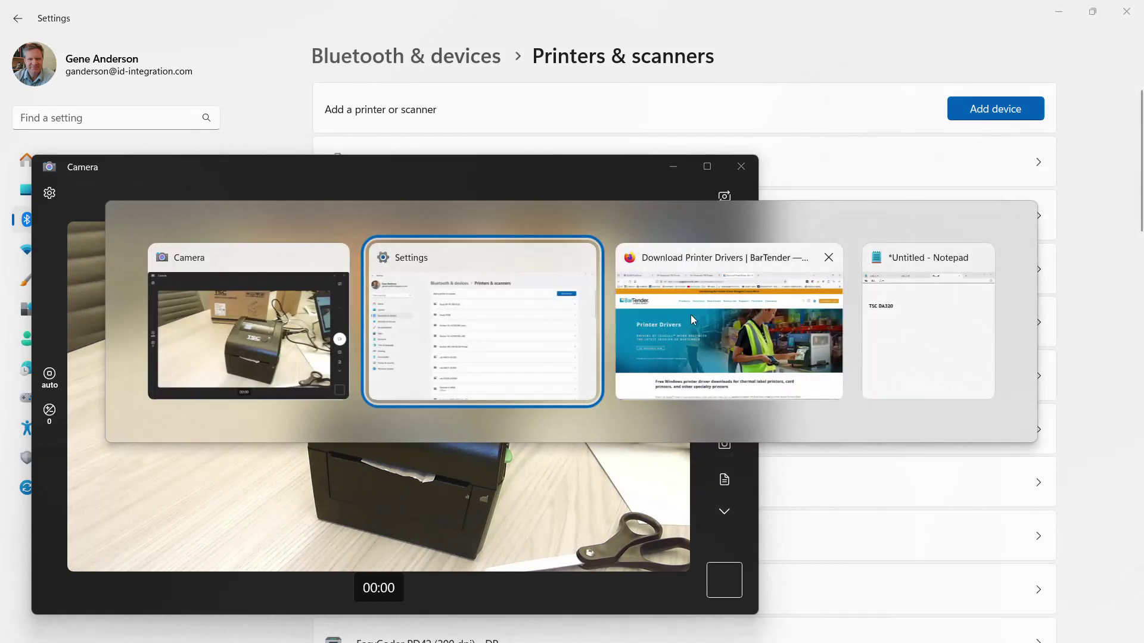
Switch to Firefox, glance at the DA320 configuration page, and open the TSC downloads page
click(713, 330)
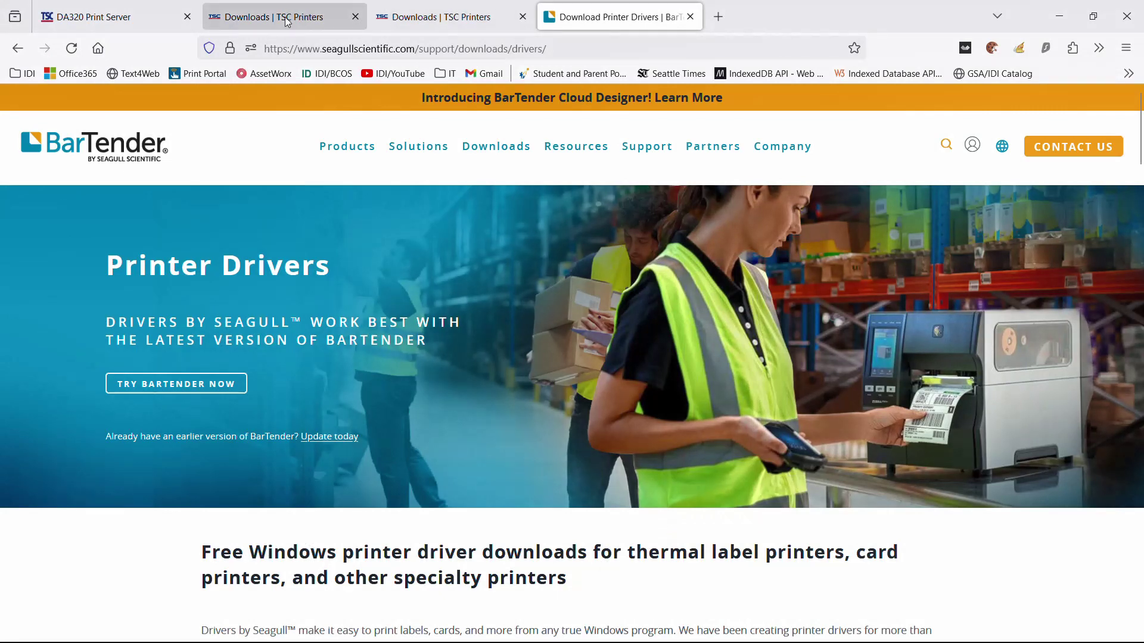
click(152, 18)
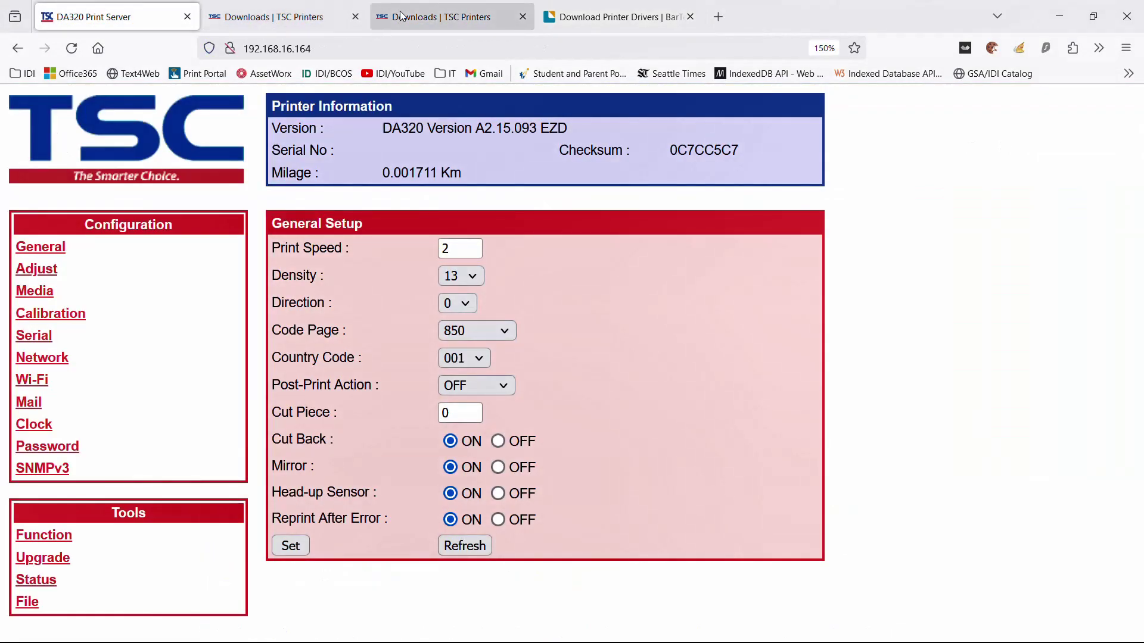
click(429, 17)
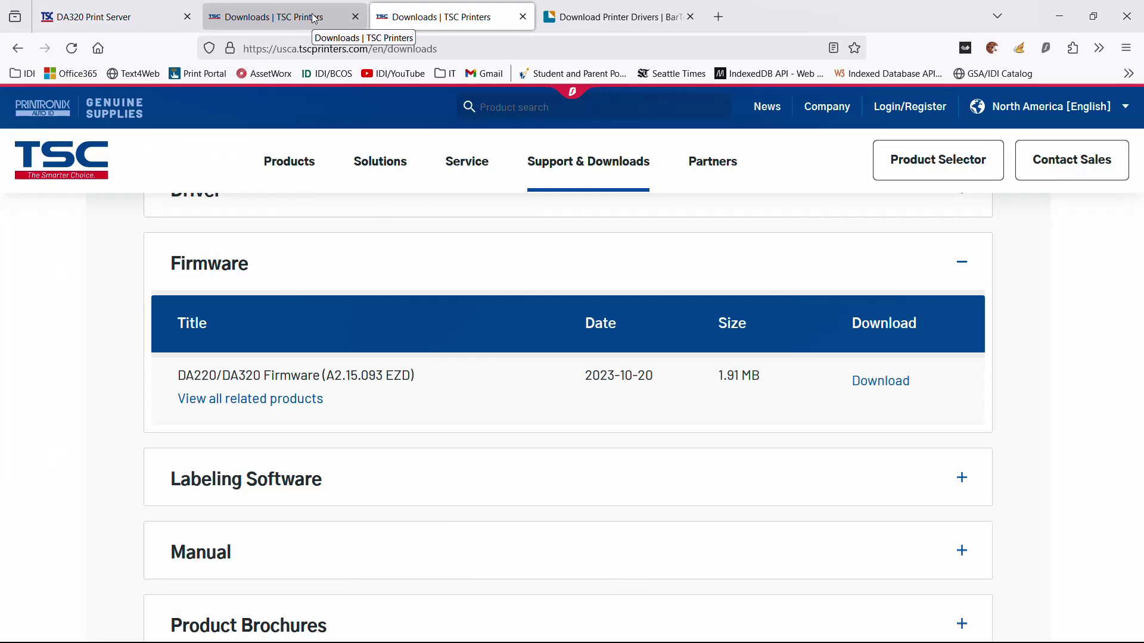
mouse_move(289, 161)
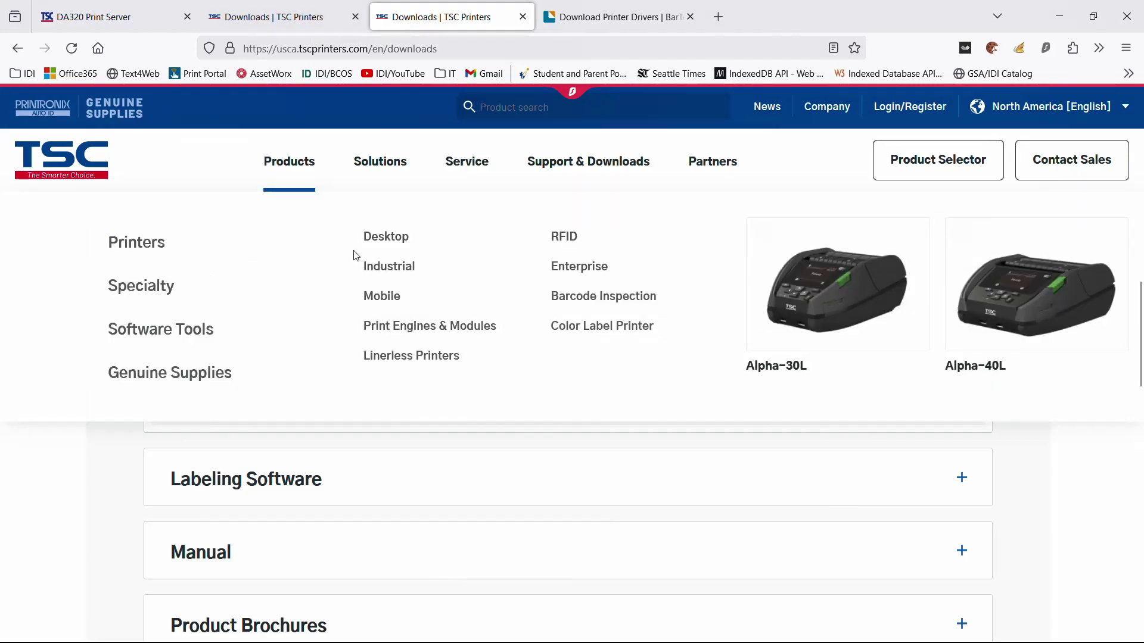
scroll(339, 512, down, 5)
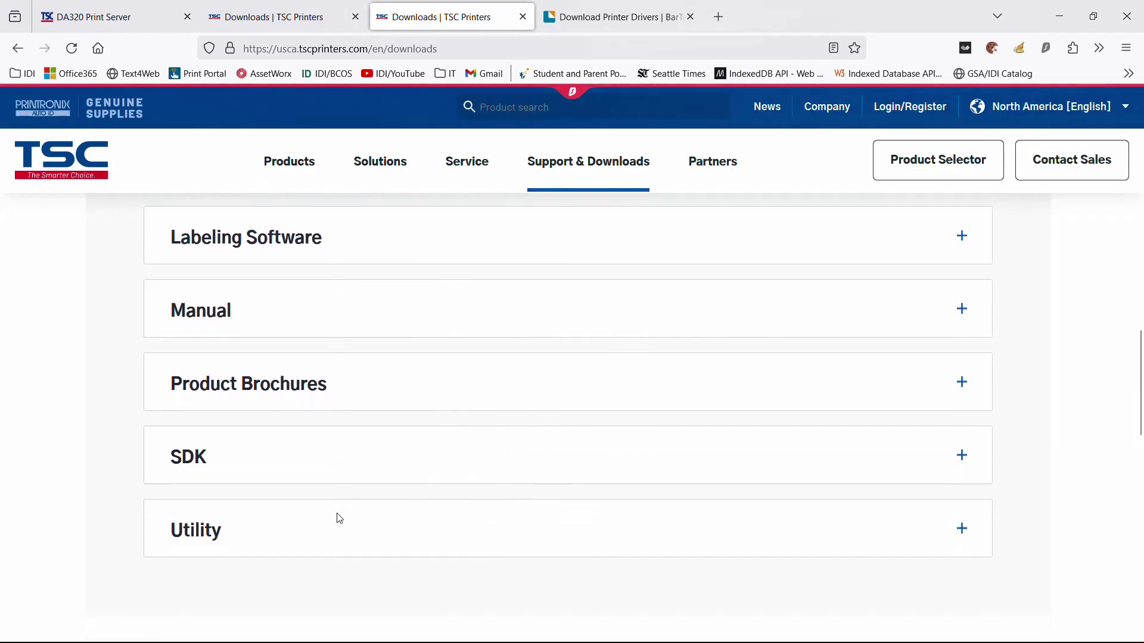
scroll(337, 520, up, 10)
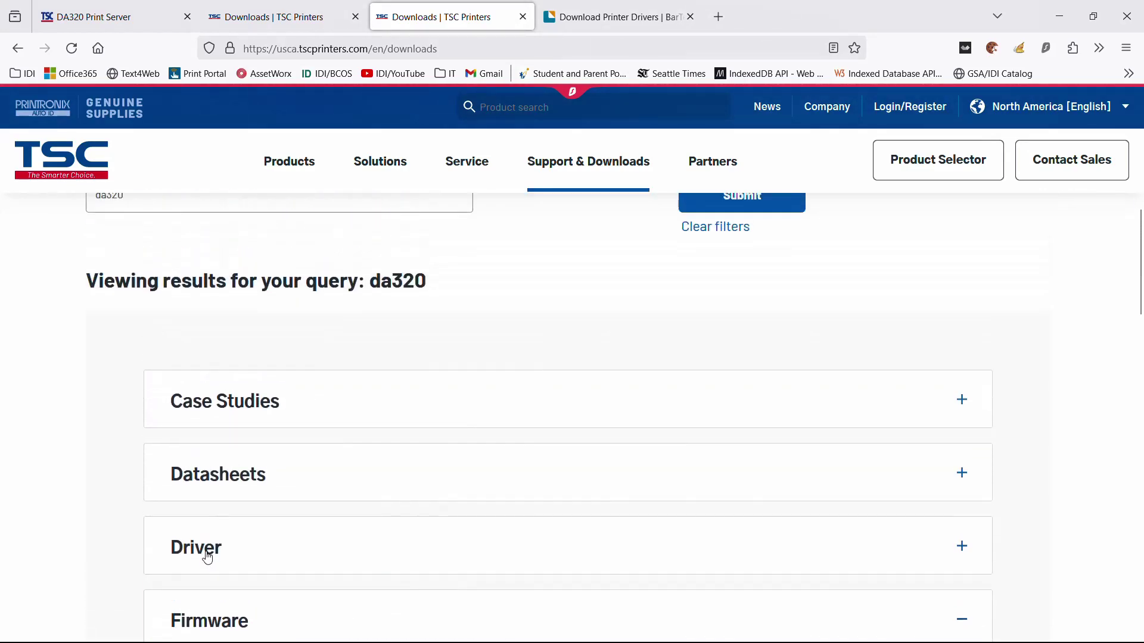
Expand the DA320 Driver downloads to compare Windows Driver 2023.3_M-1 (42.44 MB) with the Linux drivers
click(208, 553)
scroll(210, 551, down, 4)
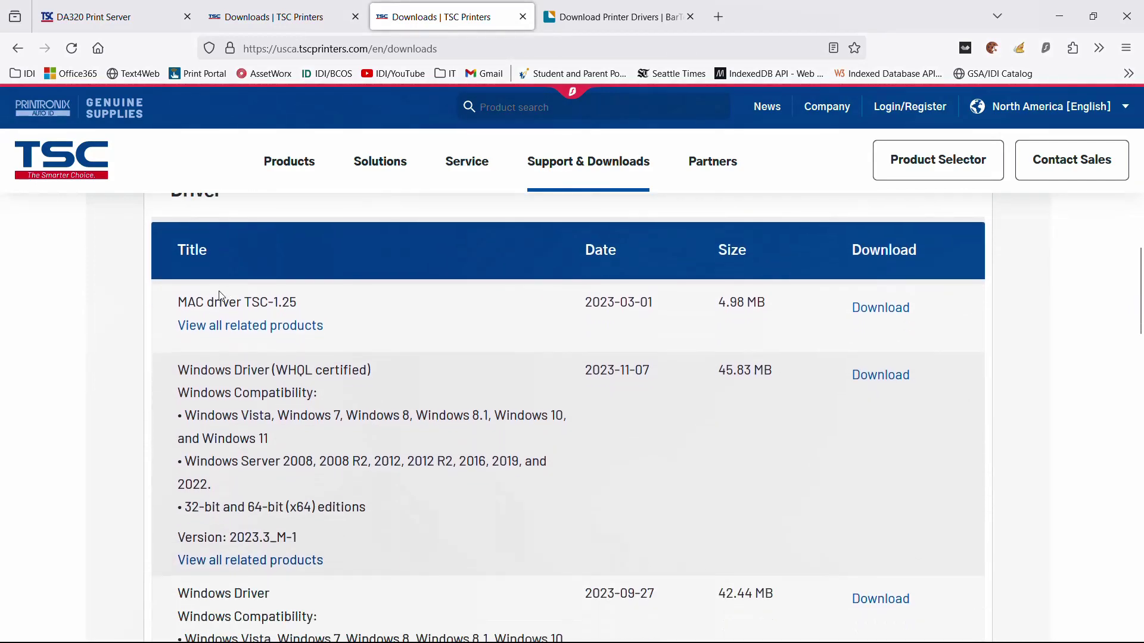
scroll(337, 481, down, 3)
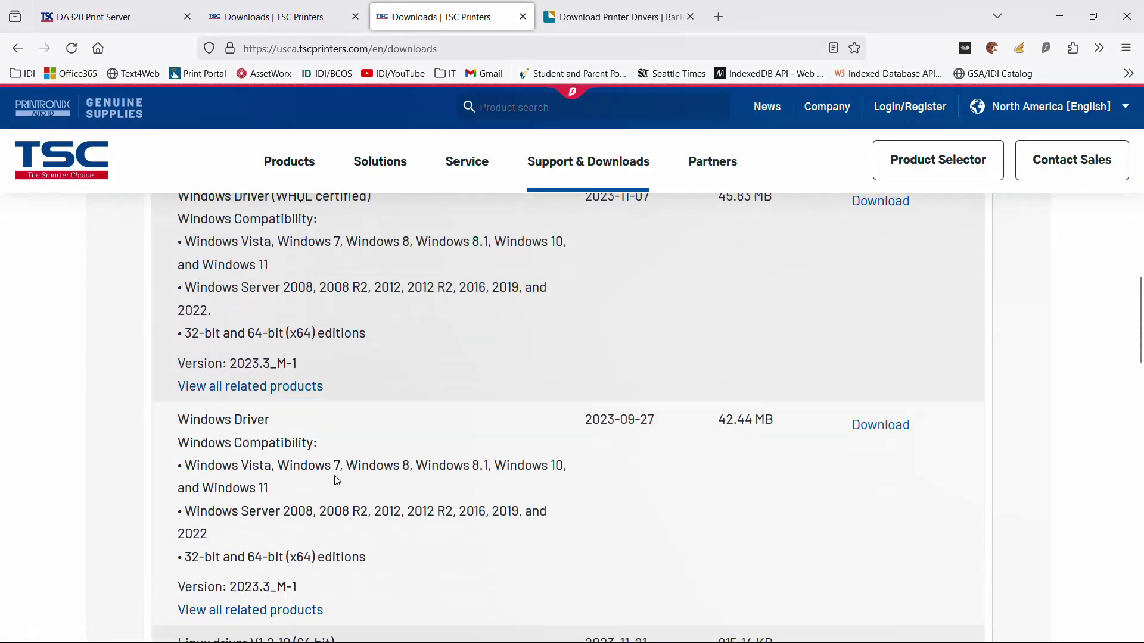
scroll(337, 481, down, 3)
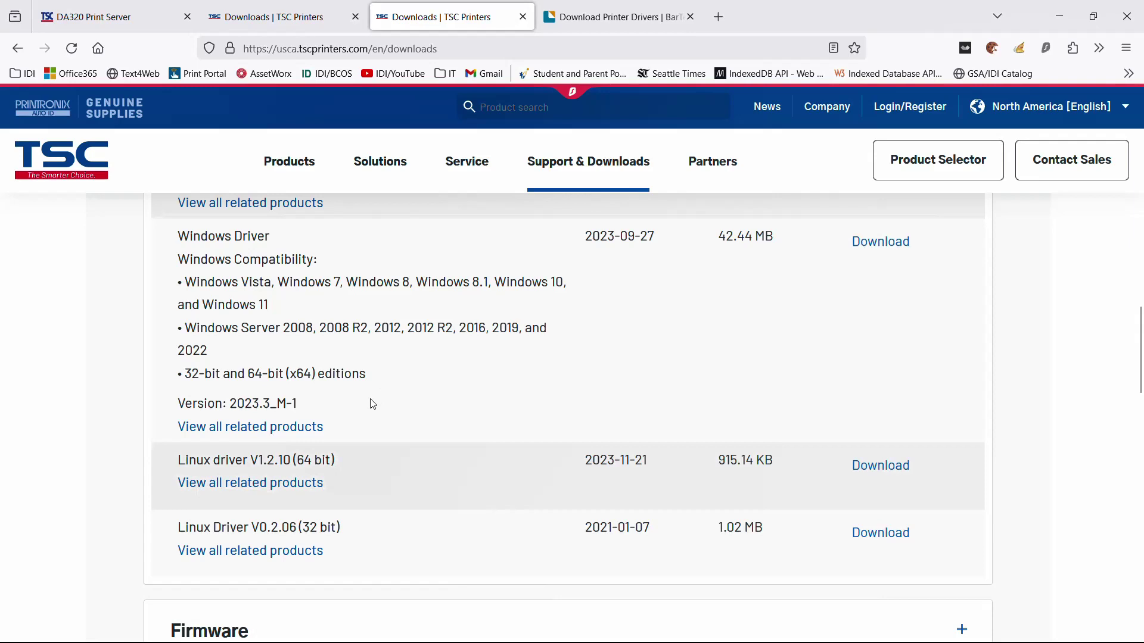
scroll(371, 406, up, 1)
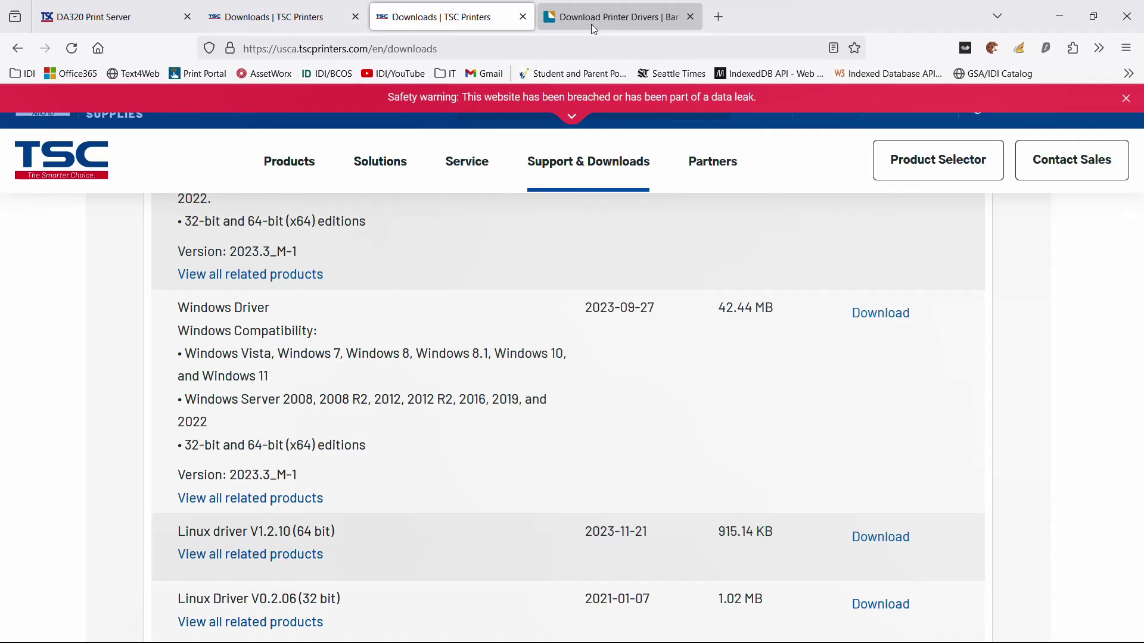
Open BarTender's Printer Drivers page and choose TSC as the printer brand
click(591, 21)
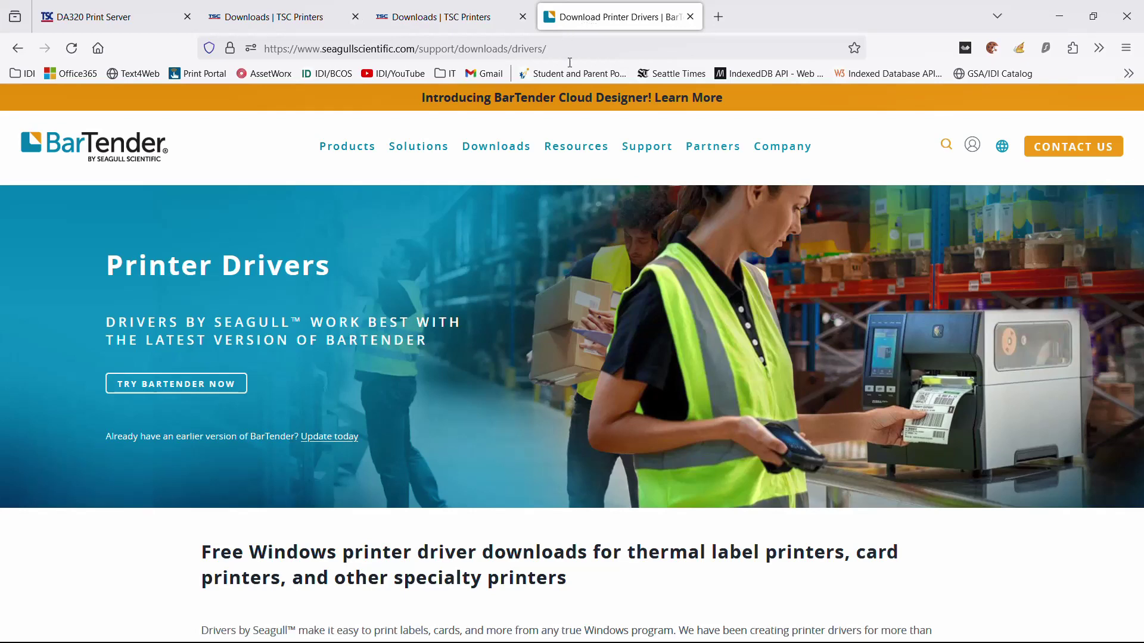
mouse_move(516, 146)
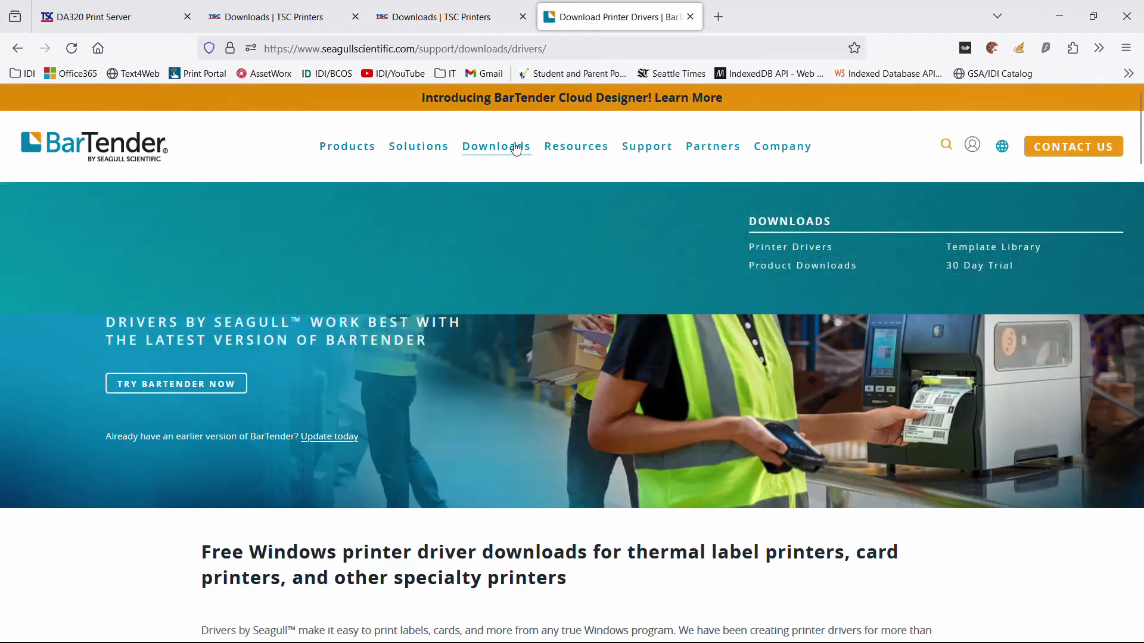
click(791, 250)
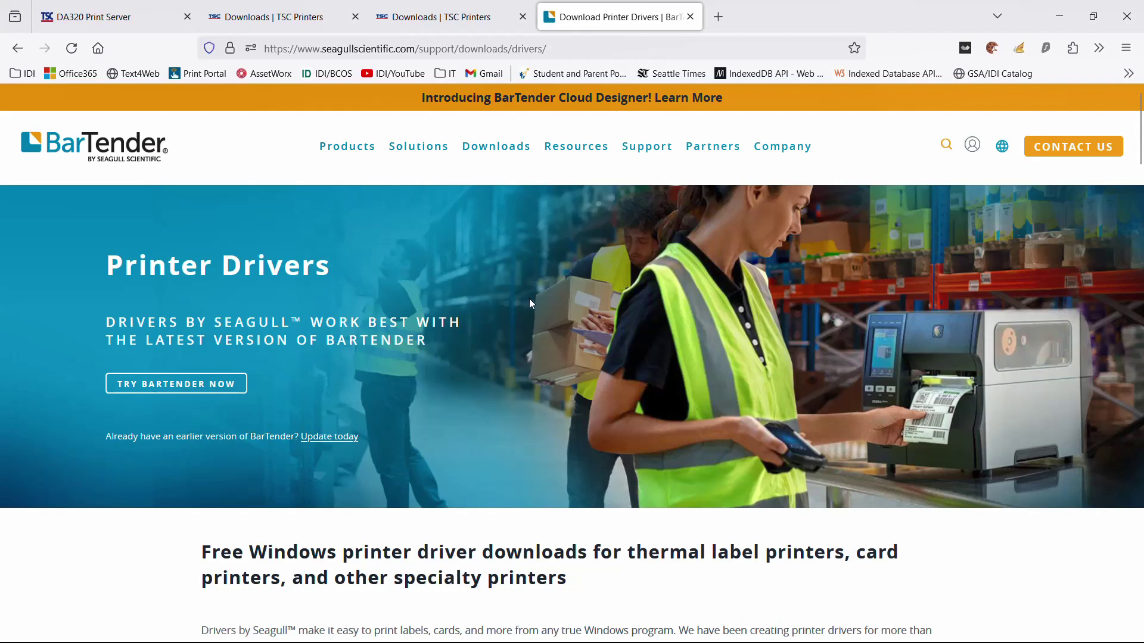
scroll(530, 303, down, 8)
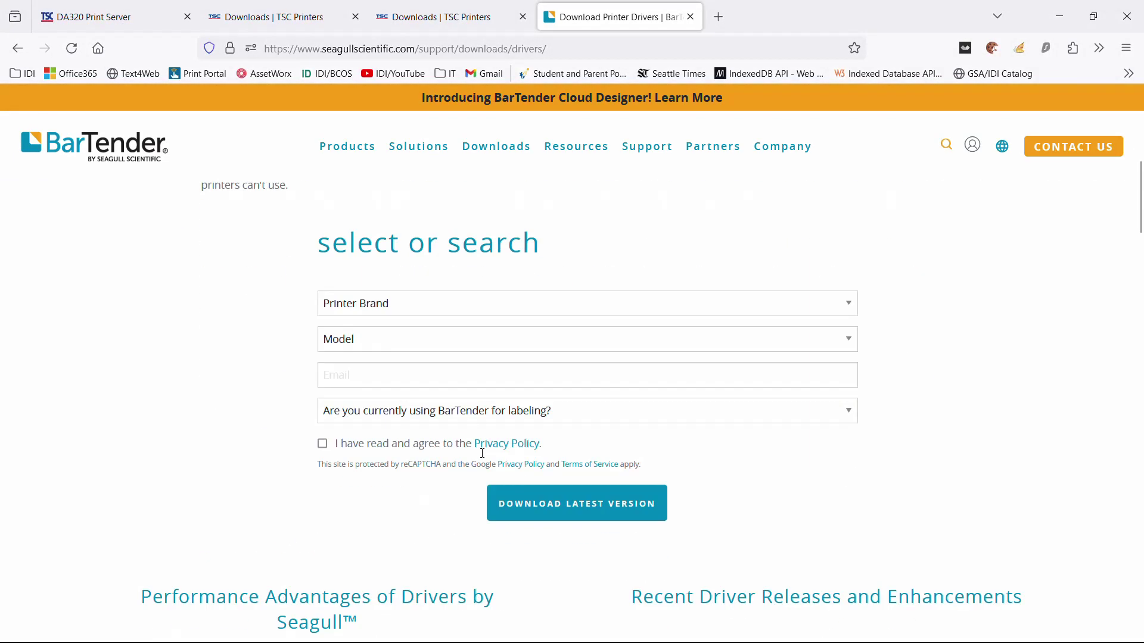
click(374, 307)
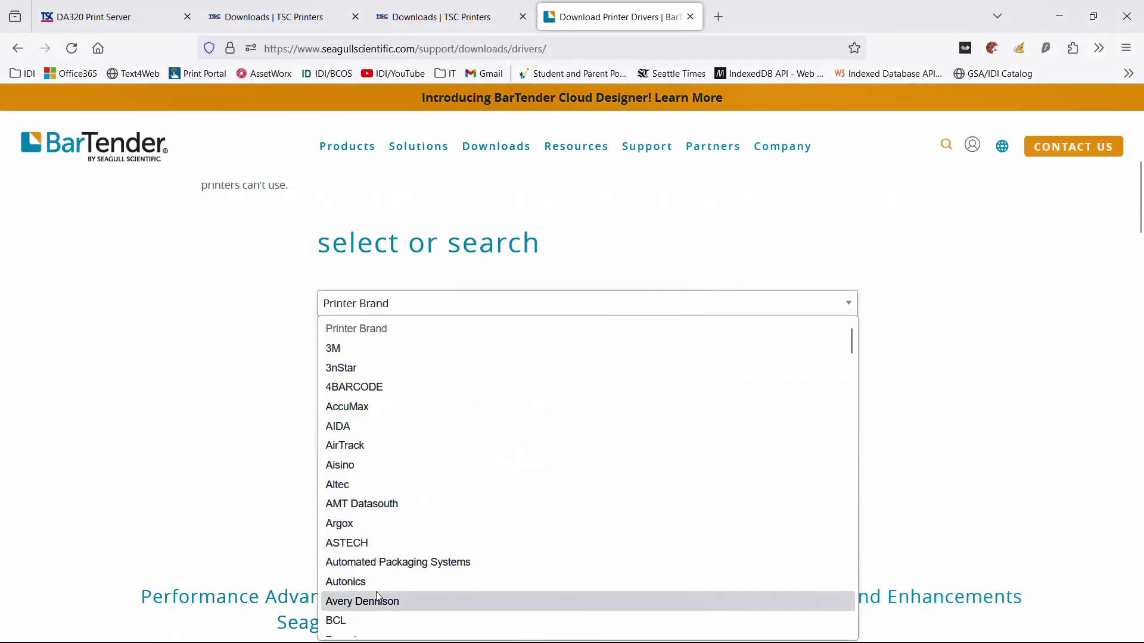
scroll(378, 594, down, 10)
scroll(378, 591, down, 15)
text(tsc)
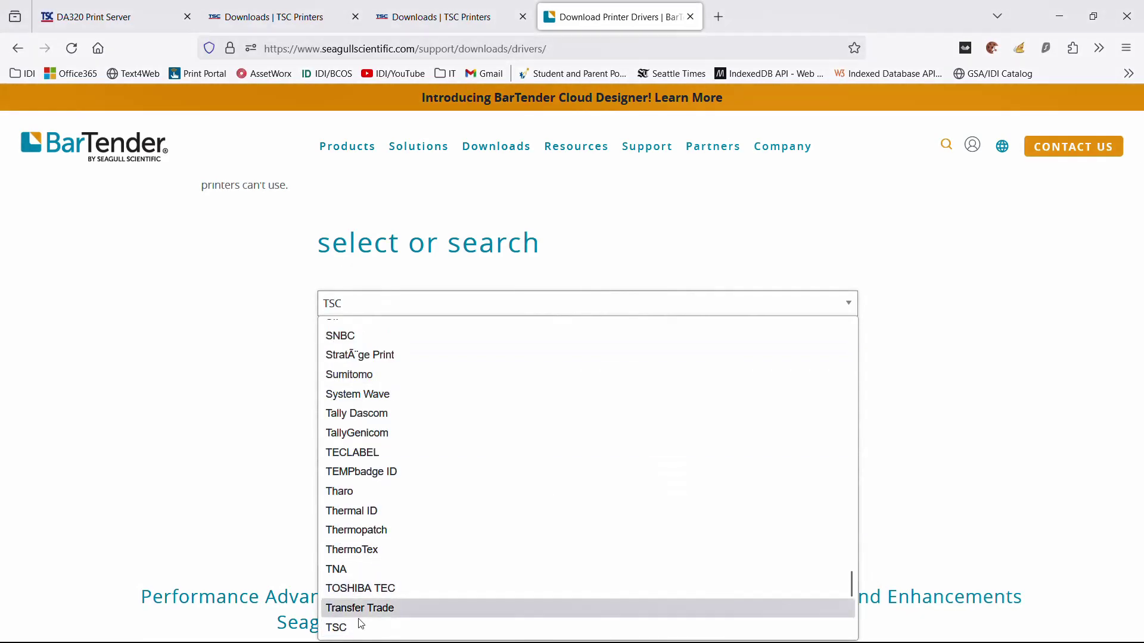
scroll(358, 623, down, 1)
click(363, 594)
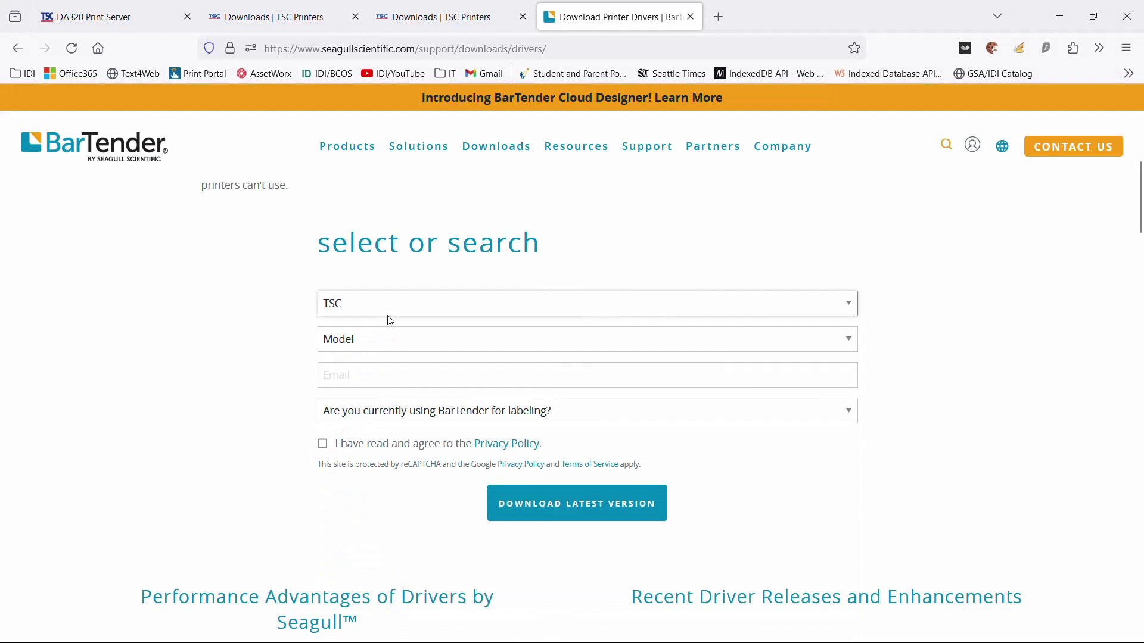
Select TSC DA320 as the printer model
click(379, 340)
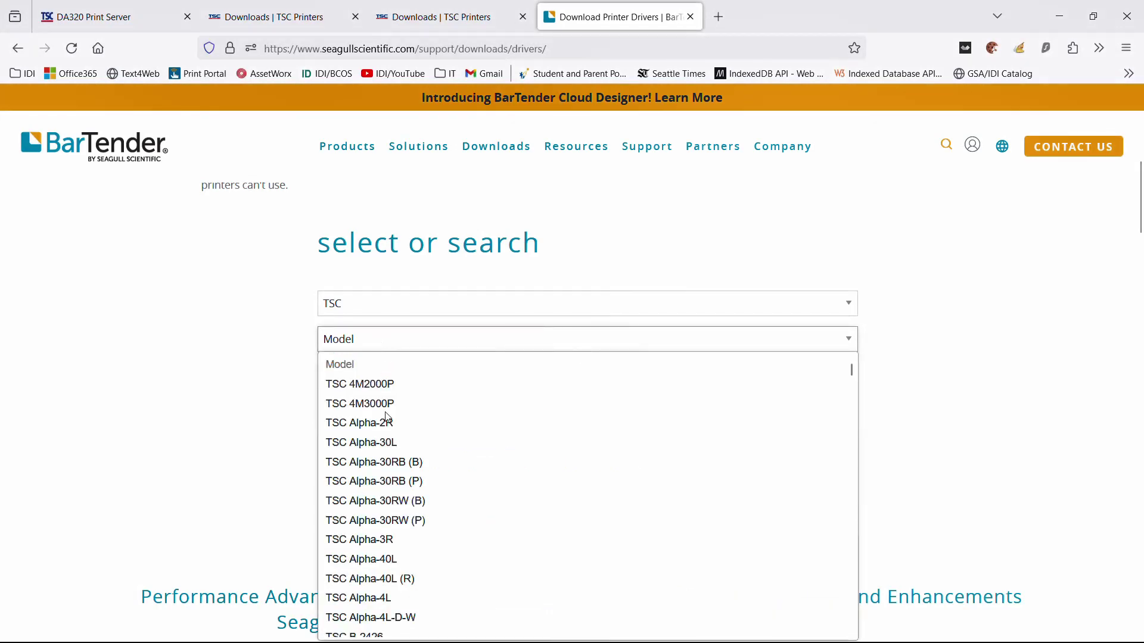
scroll(390, 467, down, 10)
scroll(397, 475, down, 3)
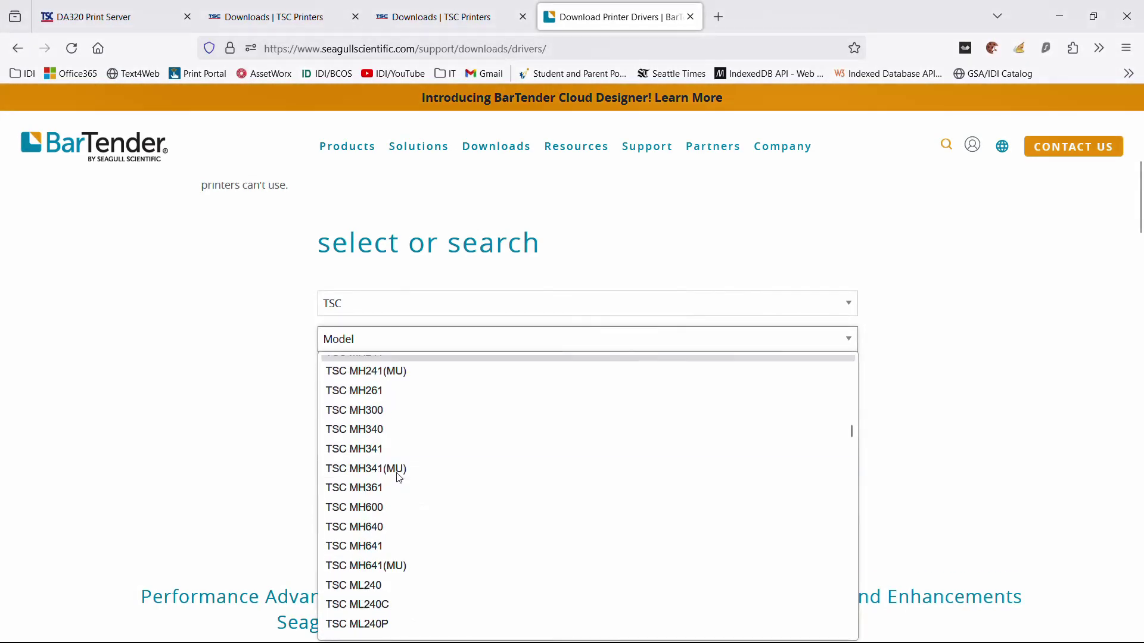
scroll(401, 467, up, 7)
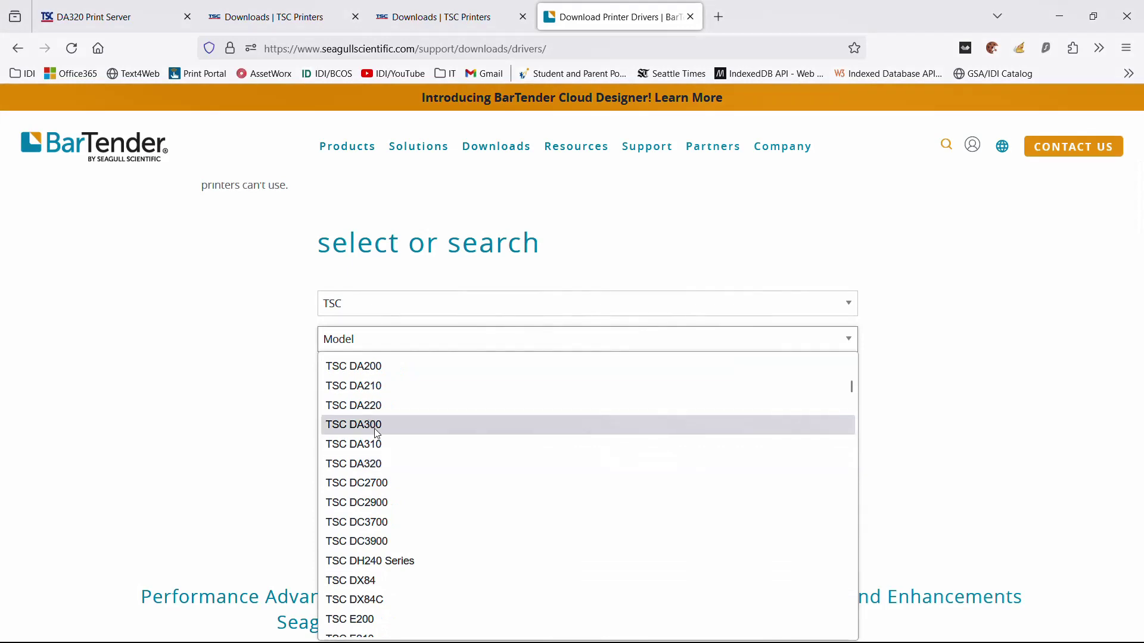
click(371, 465)
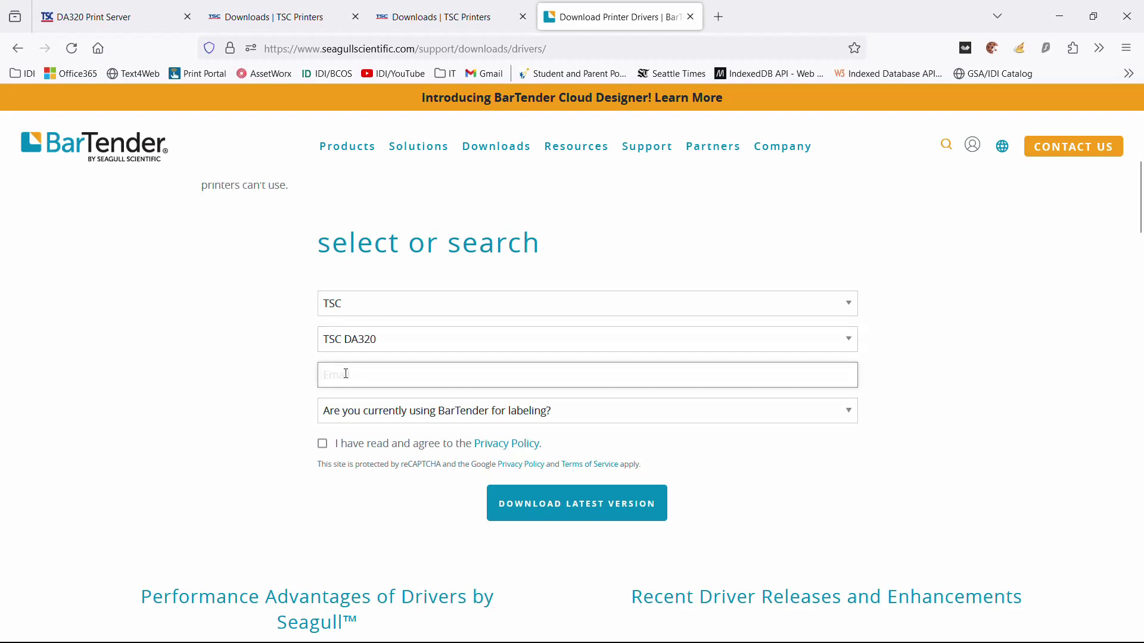
Answer Yes to using BarTender, download the latest DA320 driver, and return to the Camera window
click(448, 418)
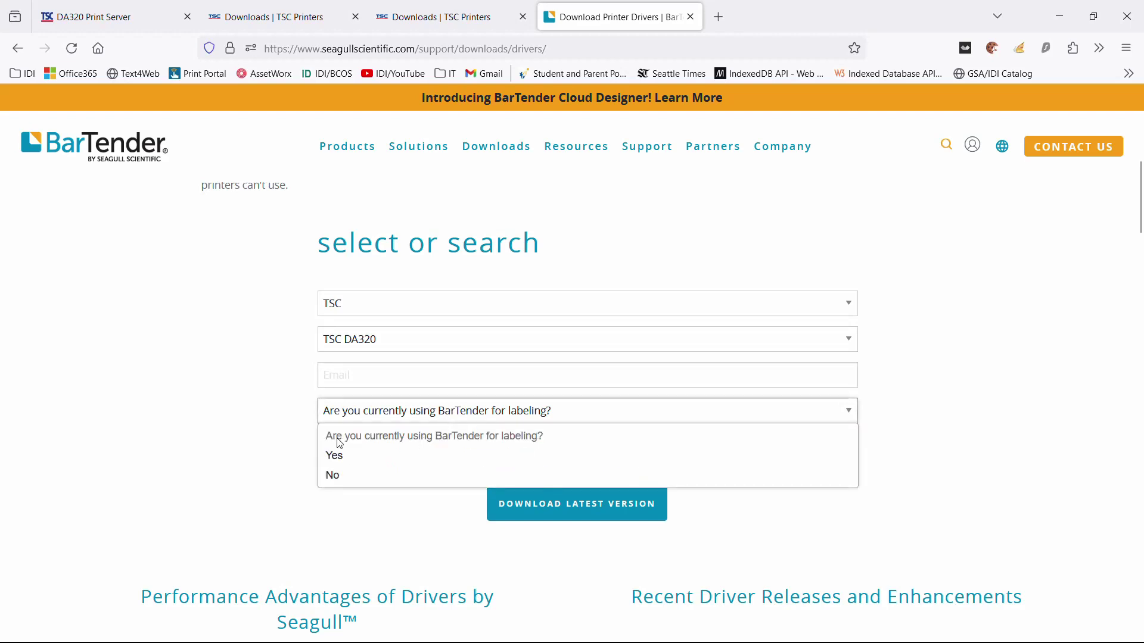
click(349, 457)
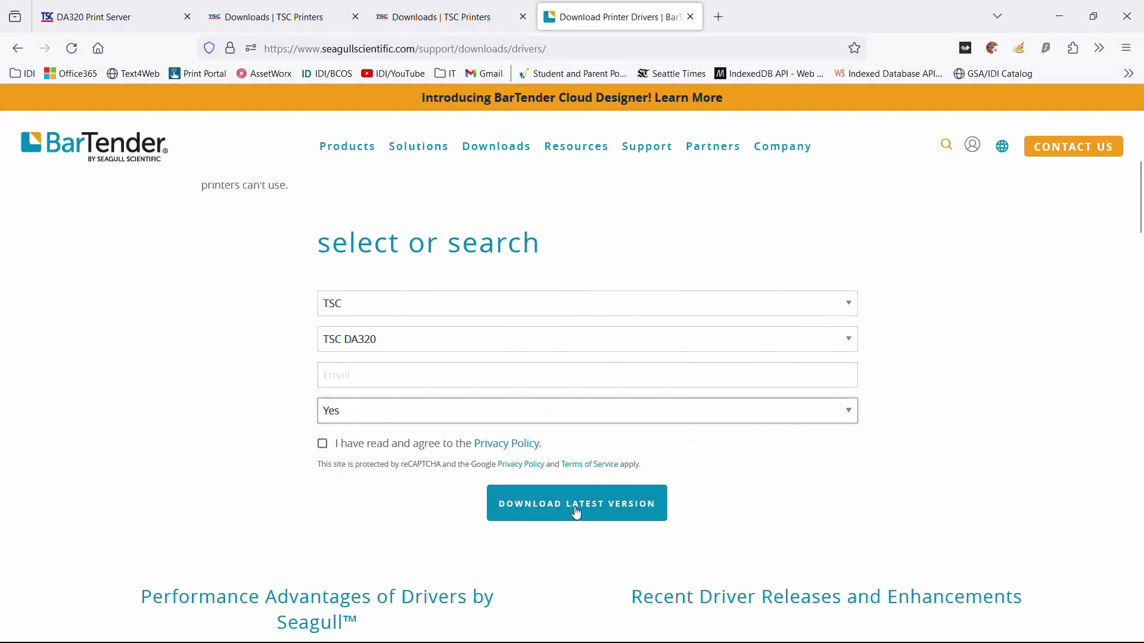
click(506, 519)
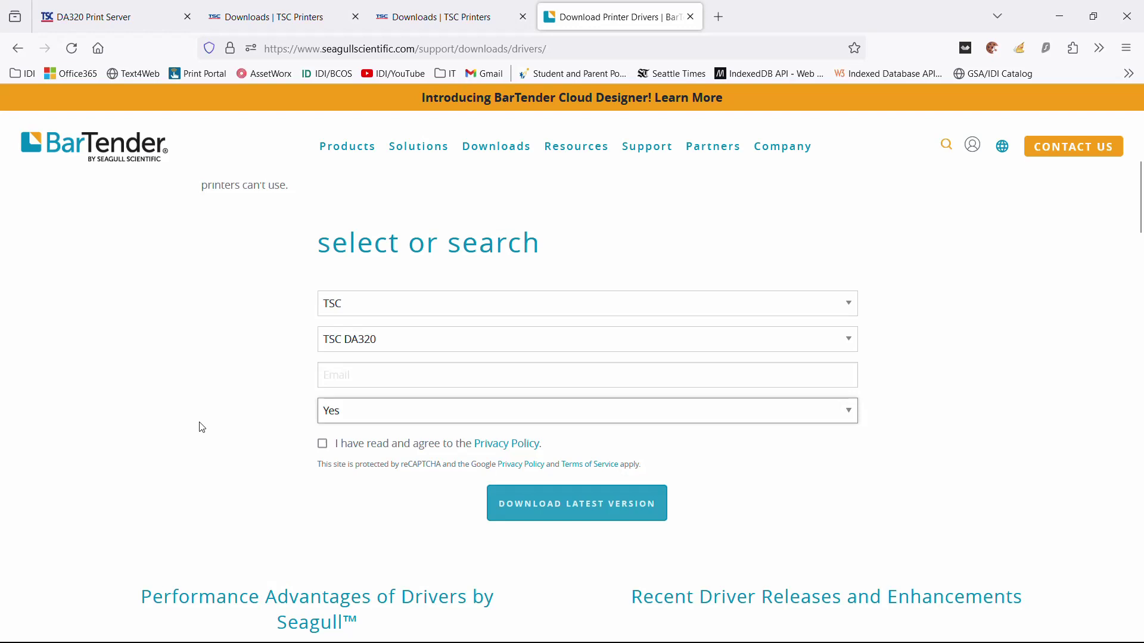
key(alt+Tab)
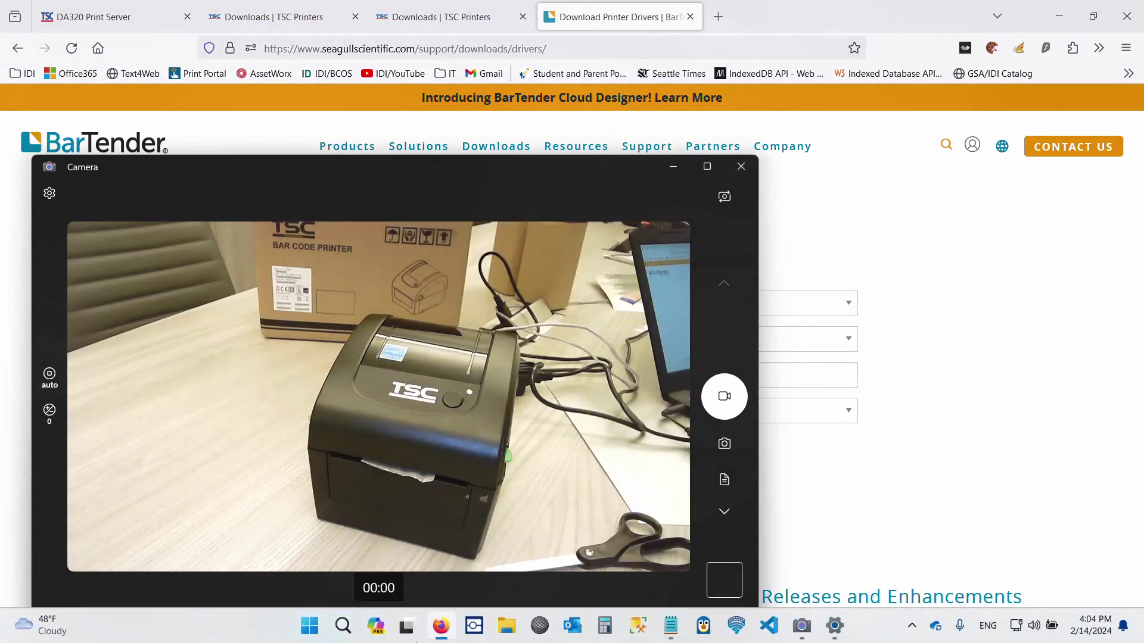
Run TSC_2023.4(1).exe from the Downloads folder as administrator
click(506, 630)
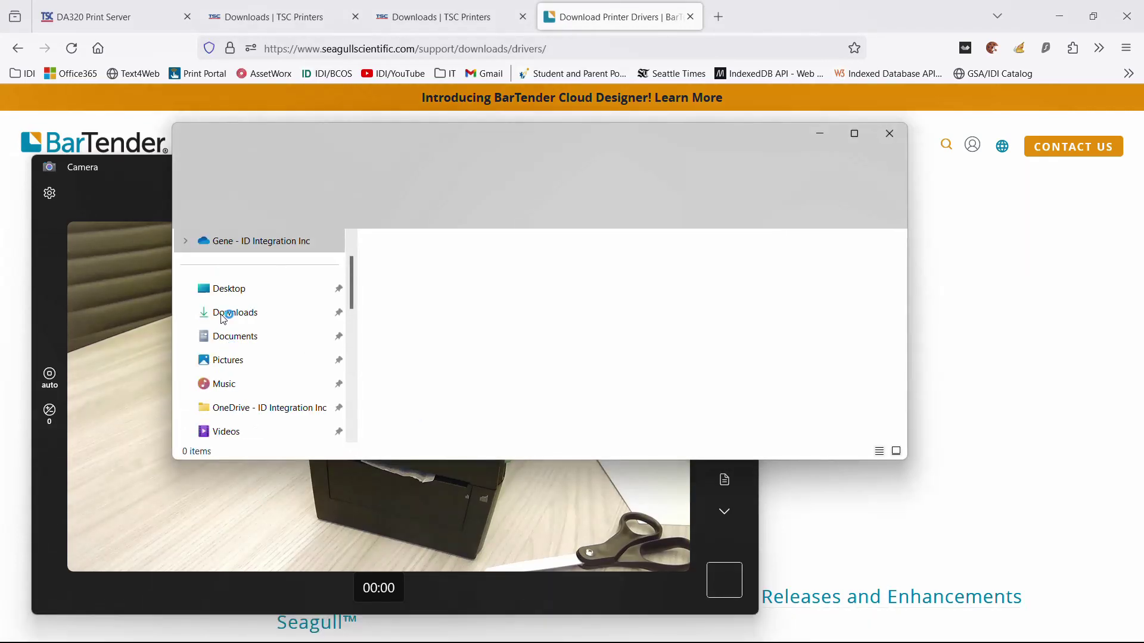
click(222, 316)
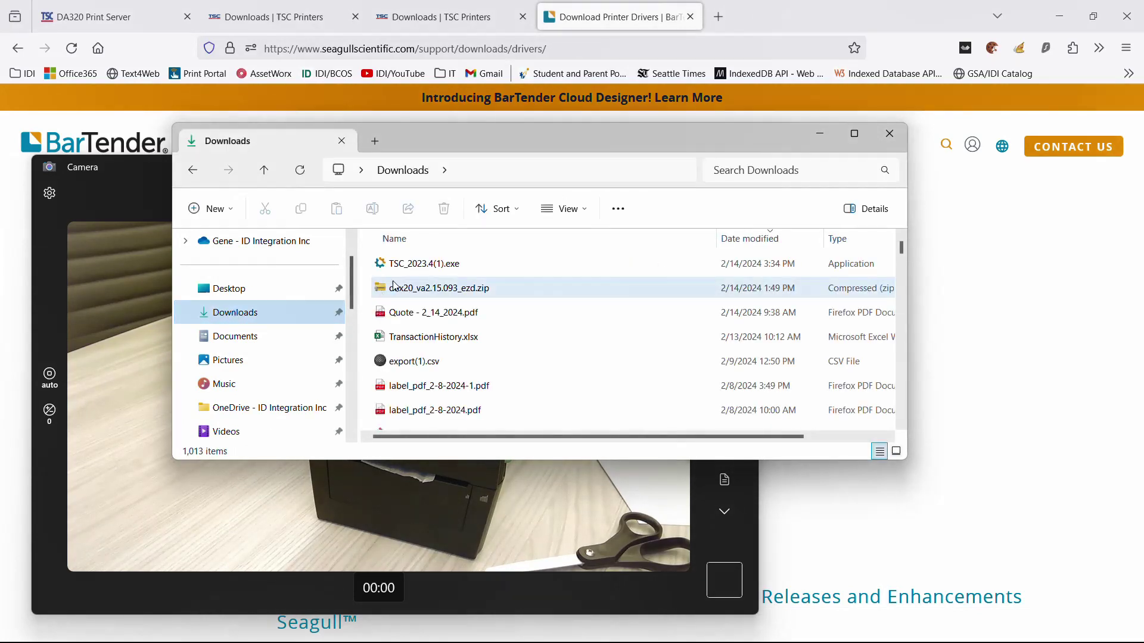
click(422, 269)
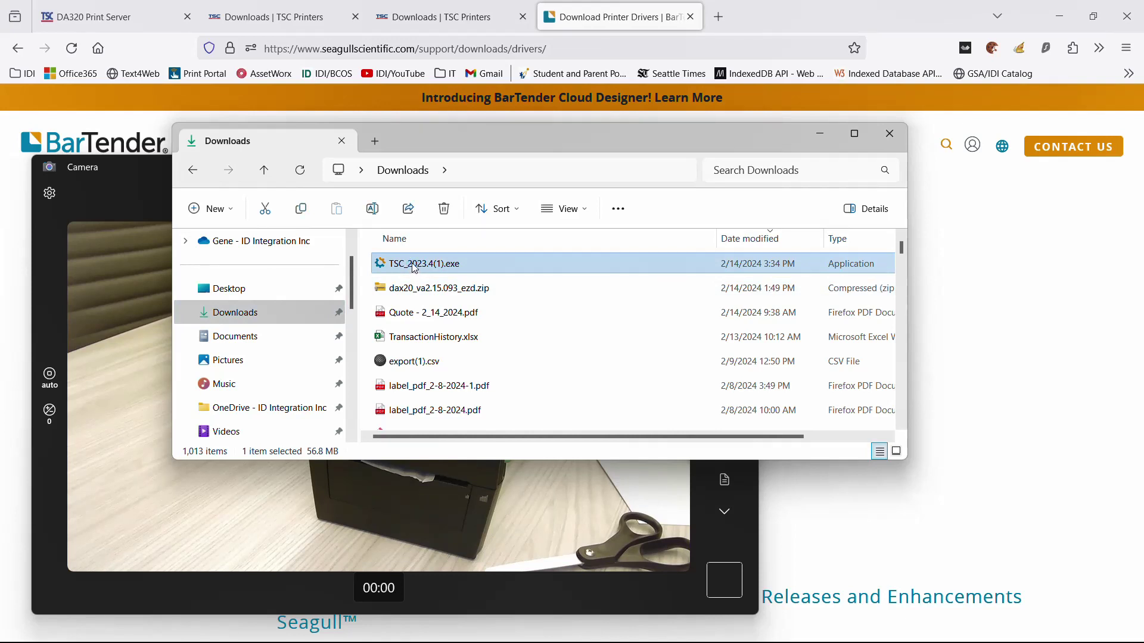
right_click(416, 267)
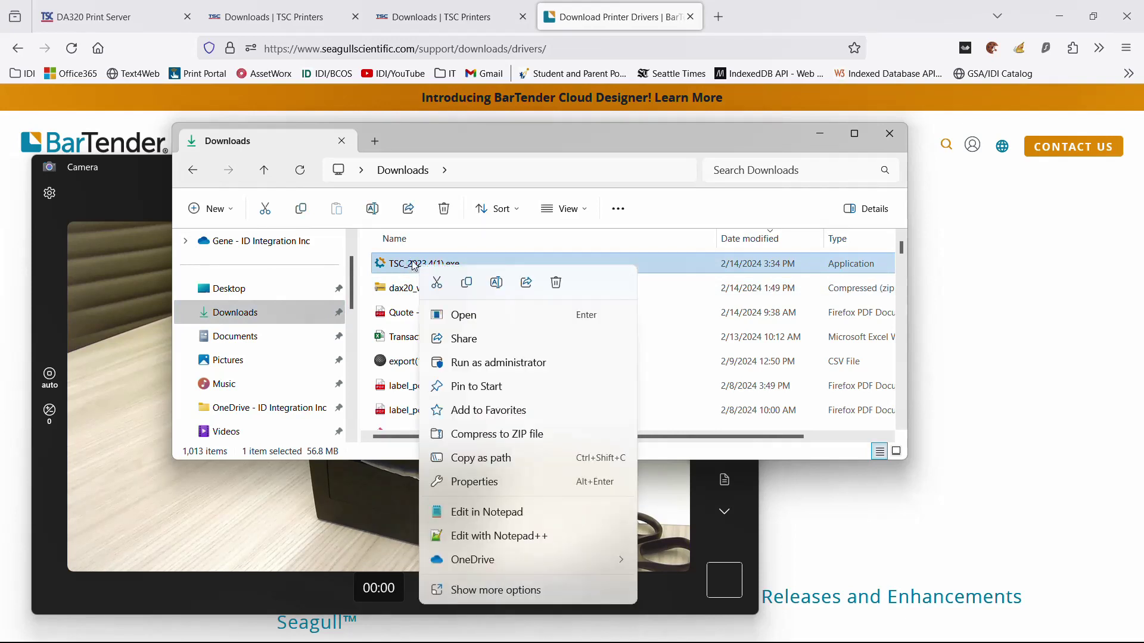
click(512, 364)
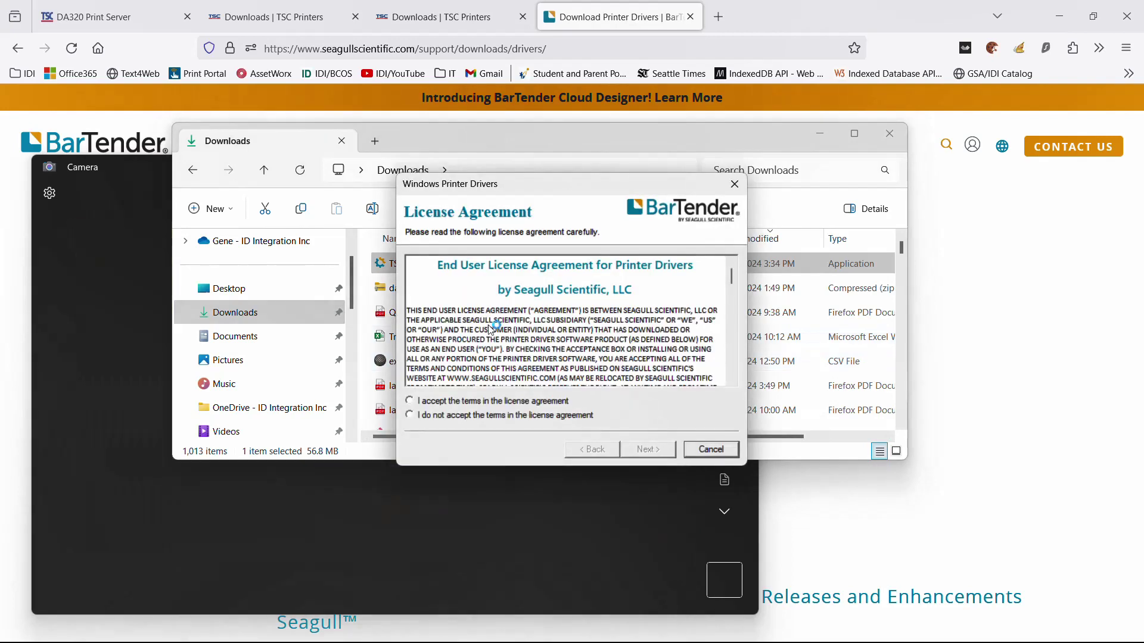
Accept the licence, unpack to D:\Desktop\Seagull\2023.4 without instructions, and launch the Driver Wizard
click(474, 403)
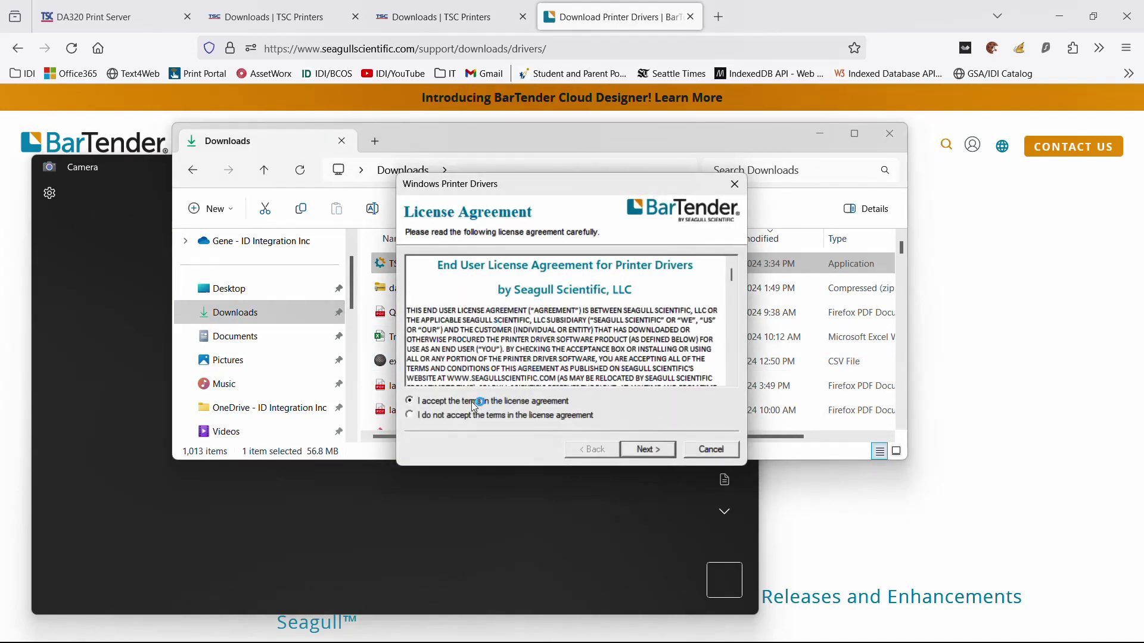
click(647, 450)
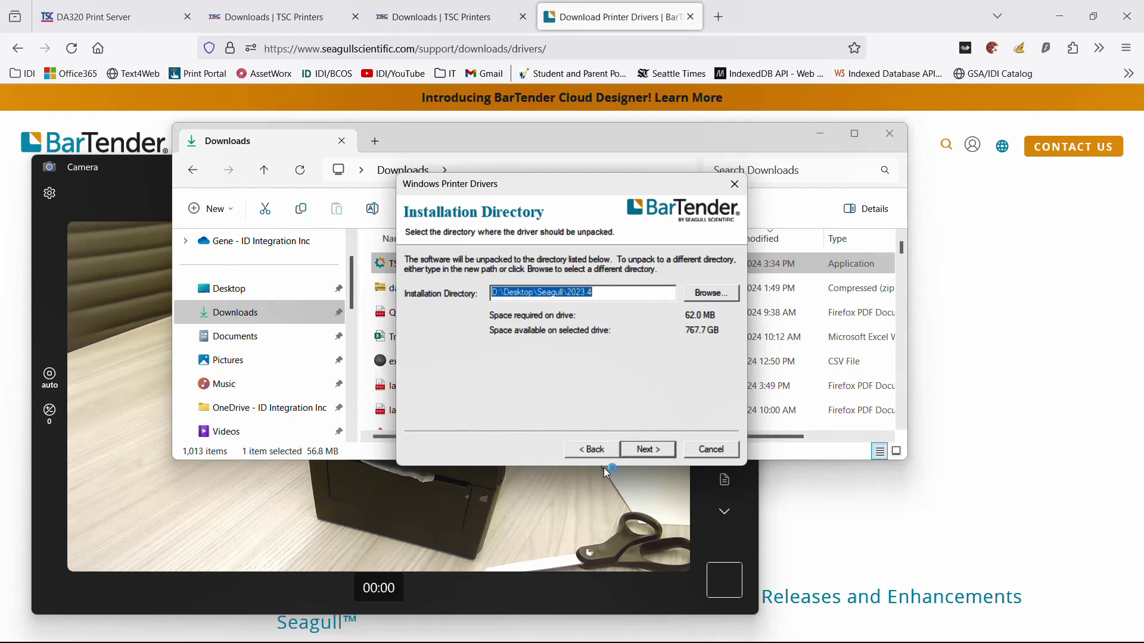
click(643, 449)
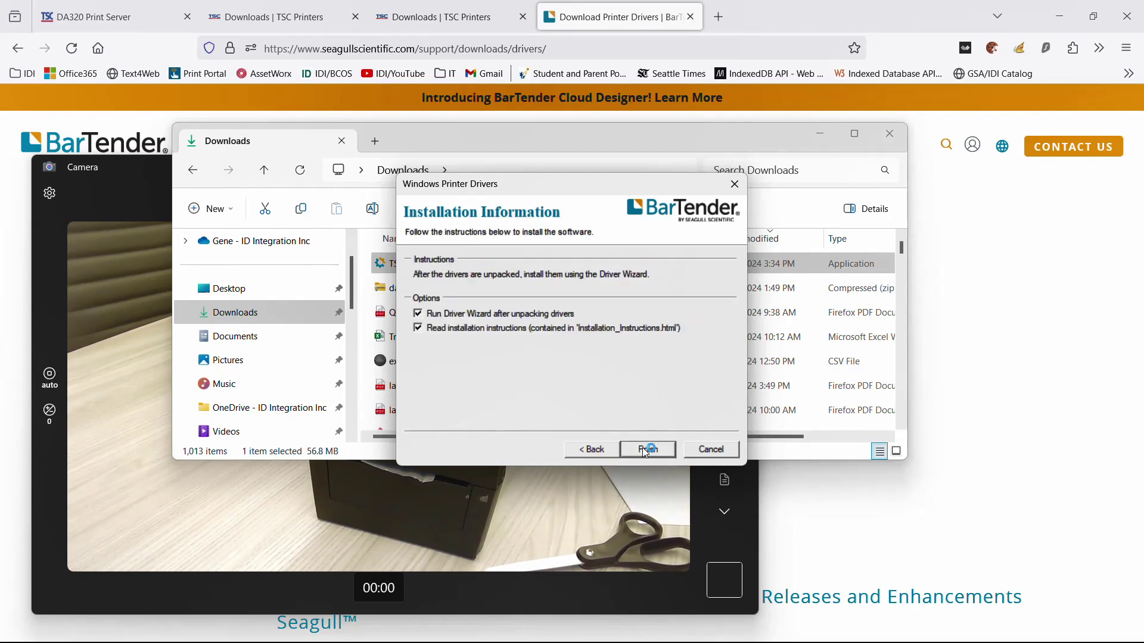
click(418, 329)
click(648, 448)
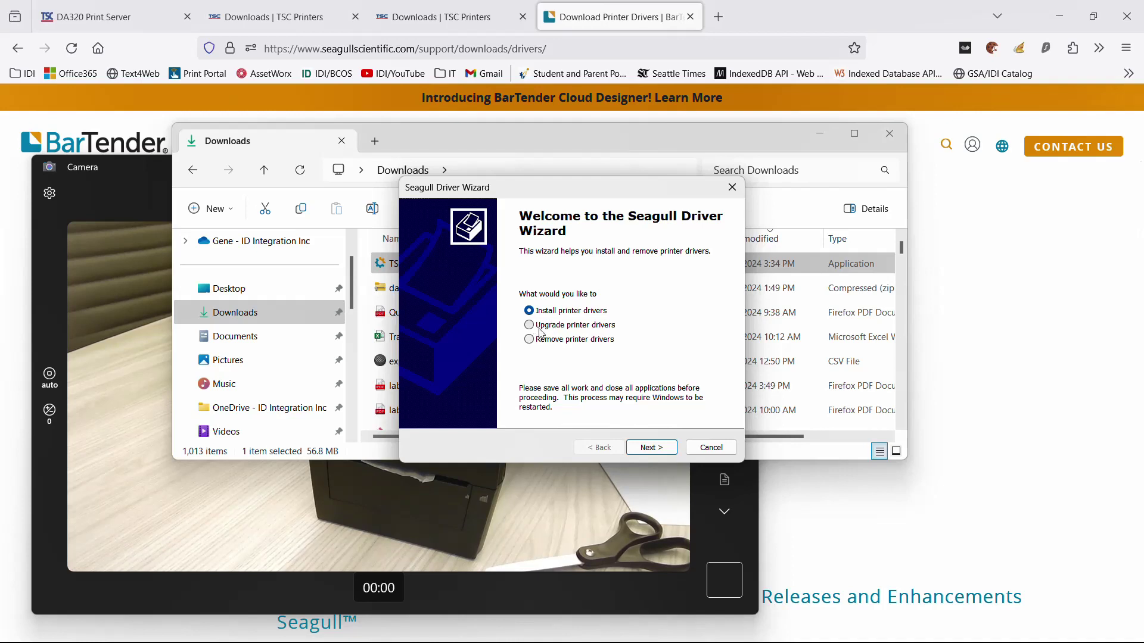
Upgrade the TSC DA320 driver from 2022.2.0 to 2023.4.0 and close the Downloads window
click(529, 325)
click(651, 451)
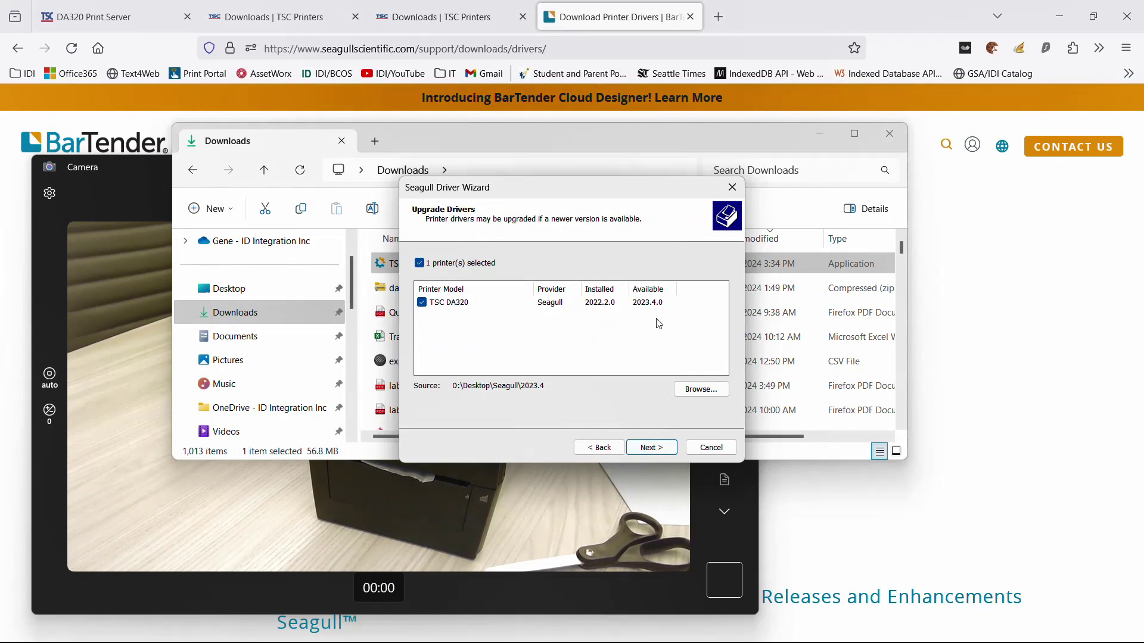
click(658, 450)
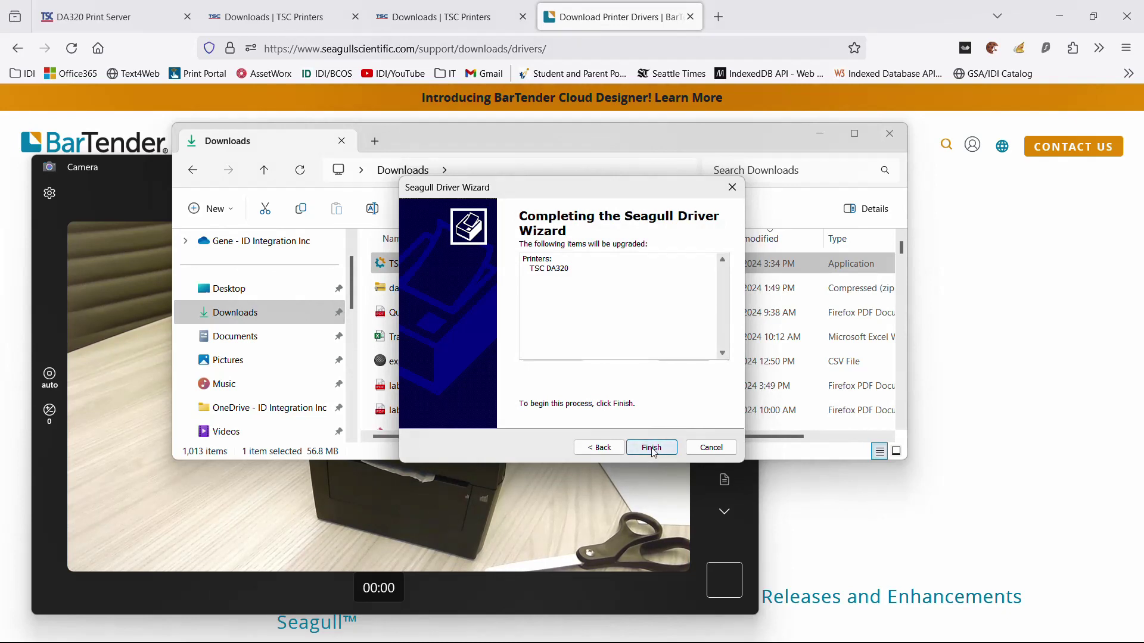
click(651, 449)
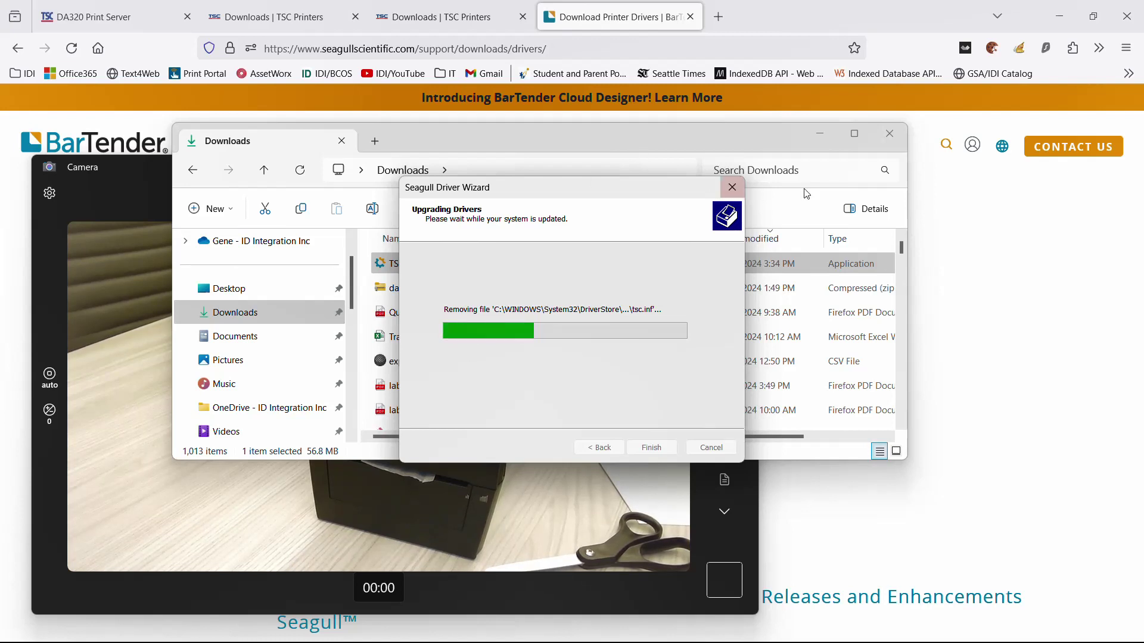
click(890, 133)
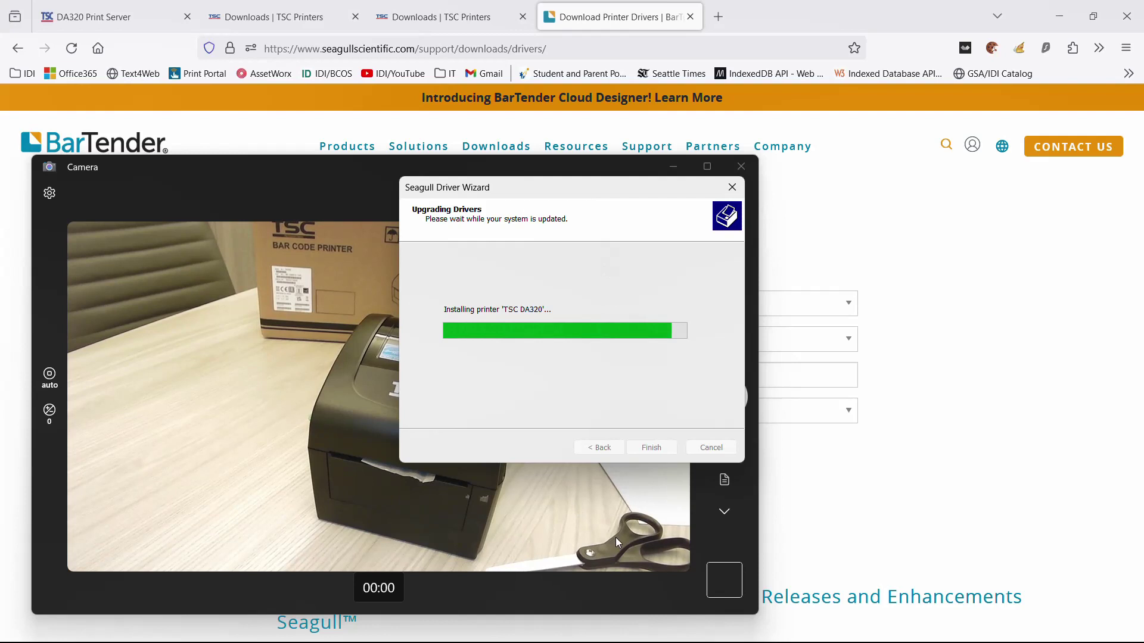
Let the TSC DA320 installation run, then bring the Printers & scanners settings forward
mouse_move(593, 642)
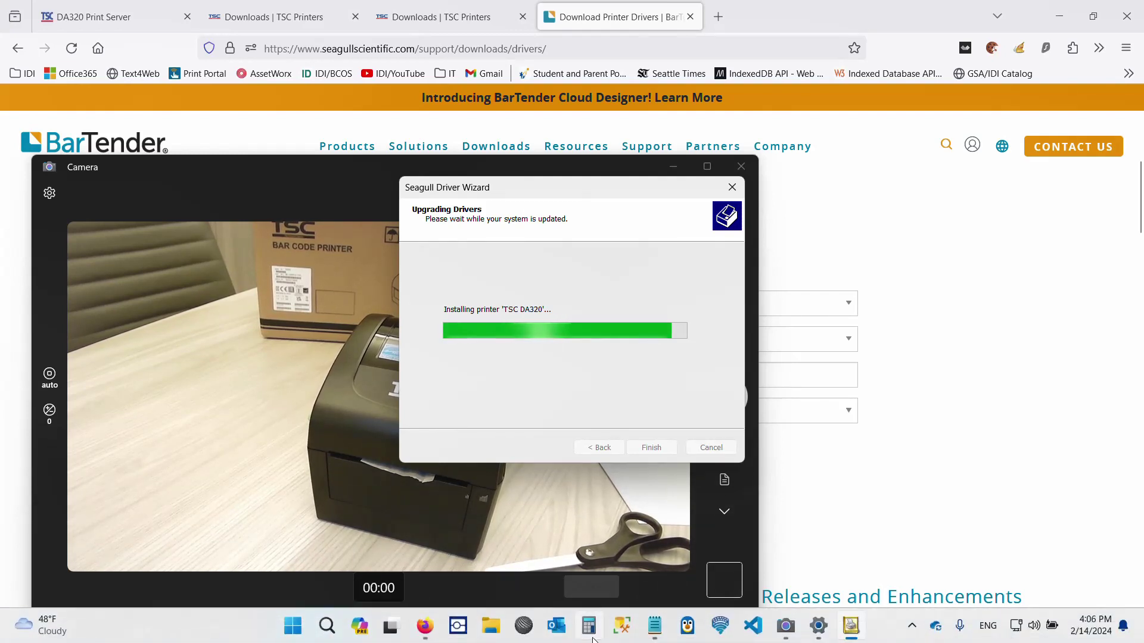
mouse_move(819, 629)
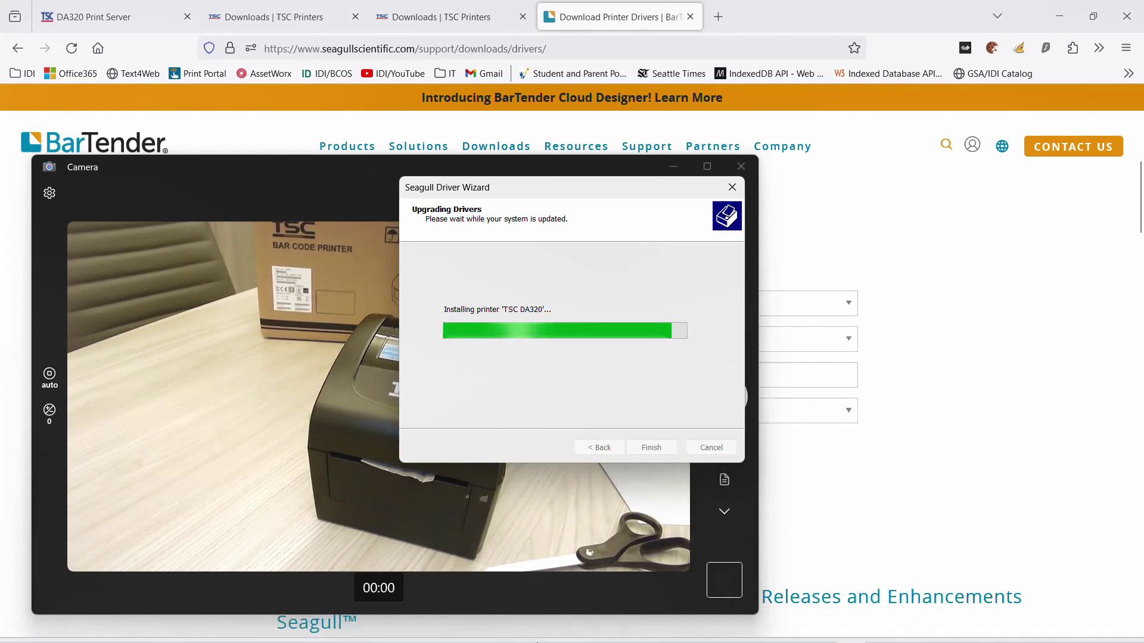
mouse_move(781, 625)
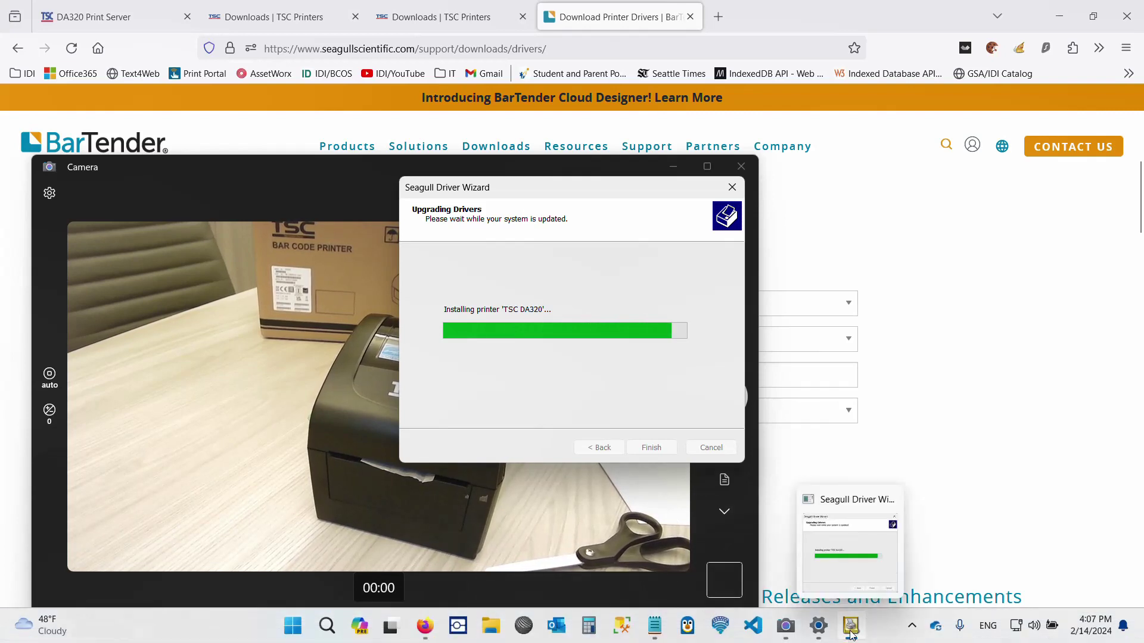
click(819, 630)
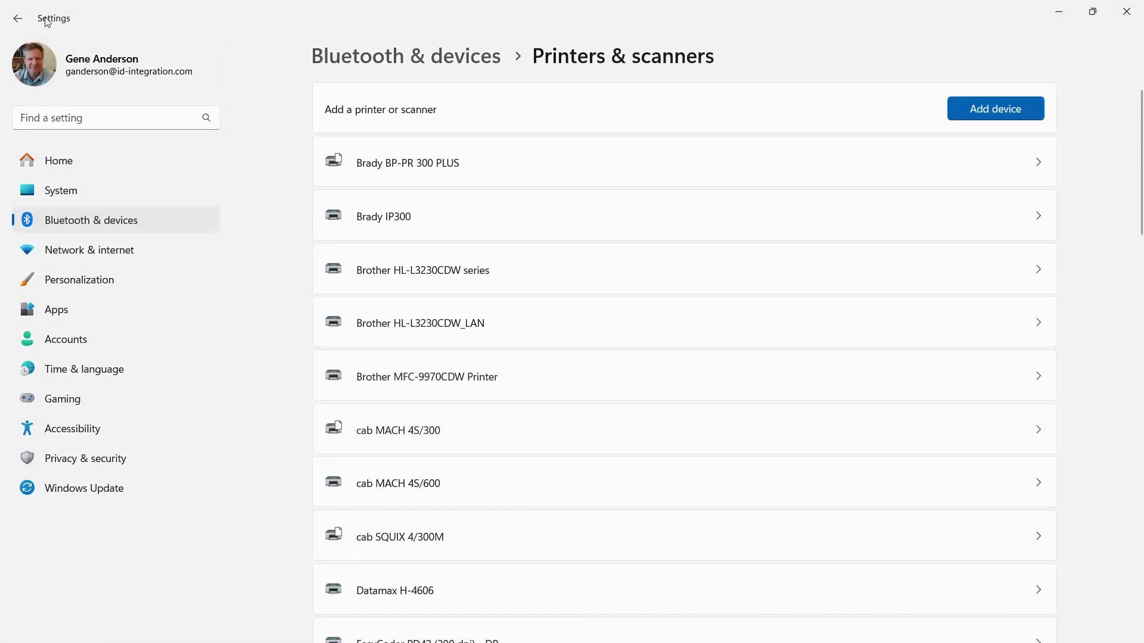
Search Settings for 'printers' and open Printers & scanners to find TSC DA320
click(70, 110)
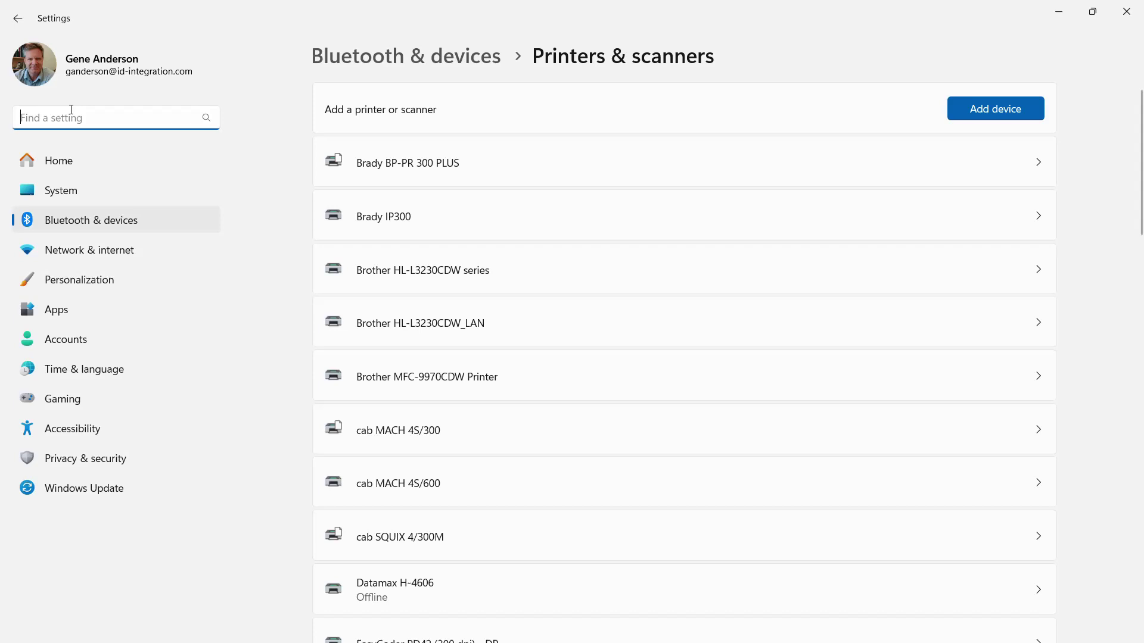
text(printers)
key(Return)
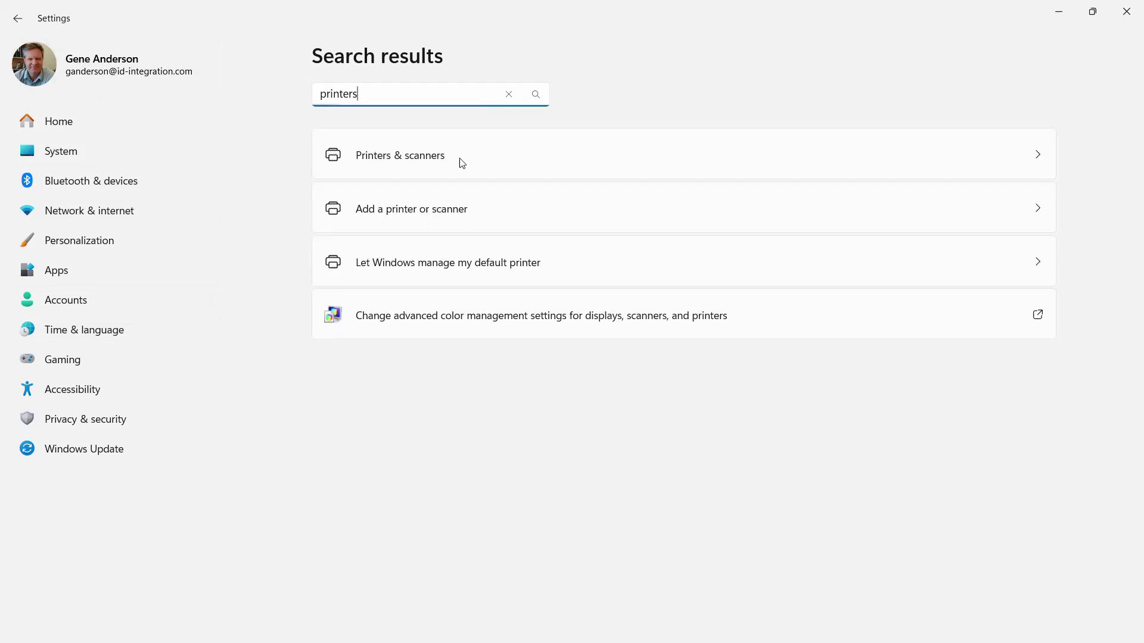
click(372, 158)
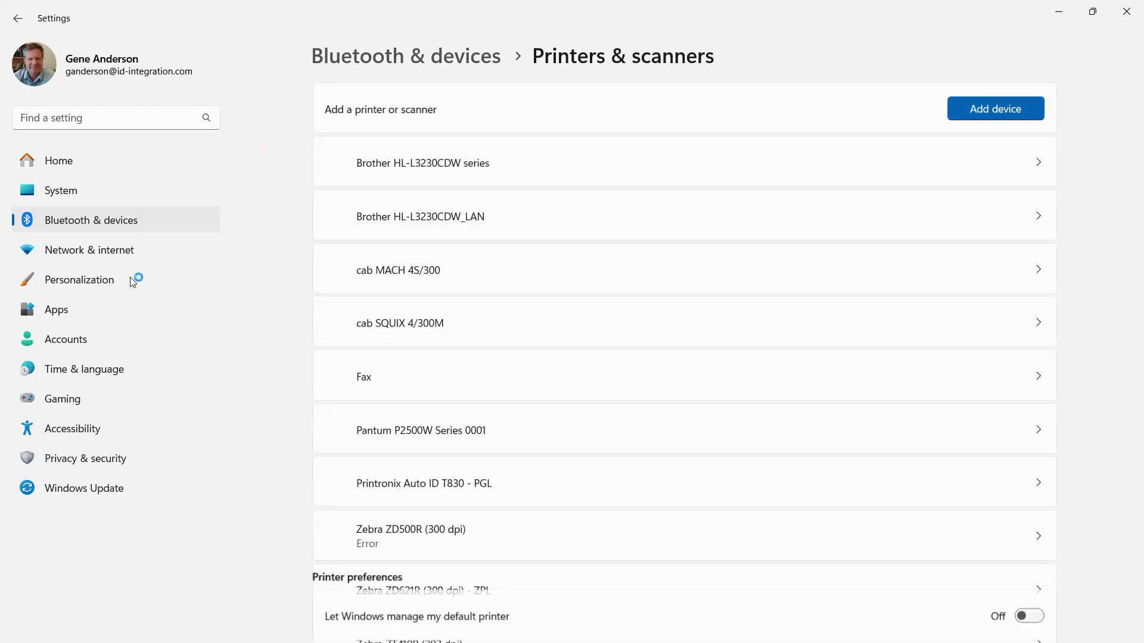
scroll(446, 453, down, 2)
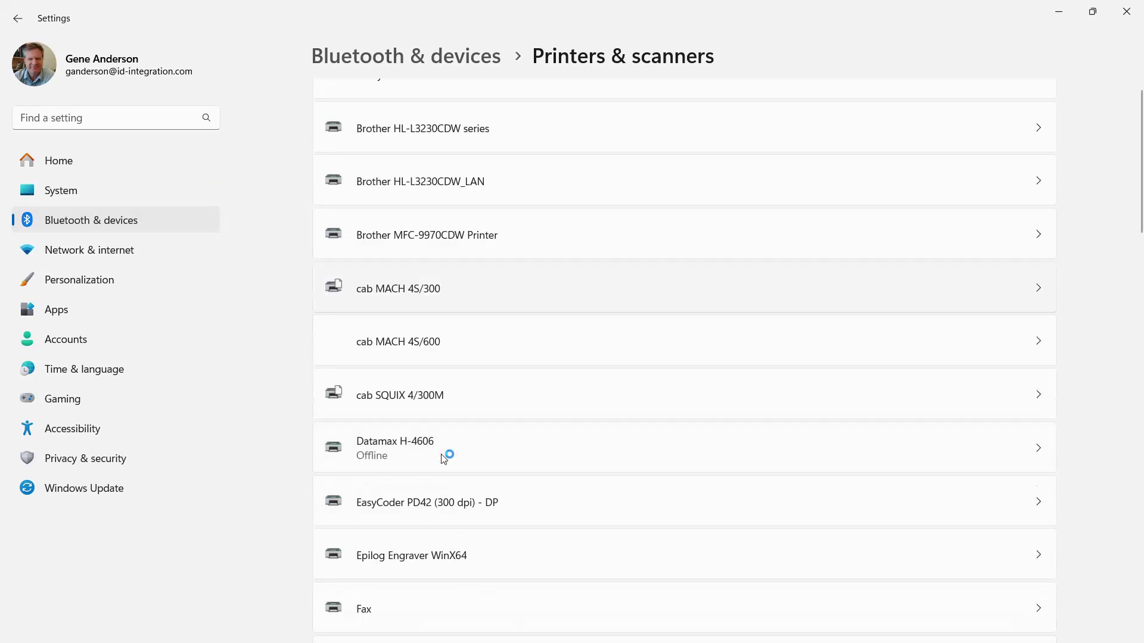
scroll(444, 458, down, 10)
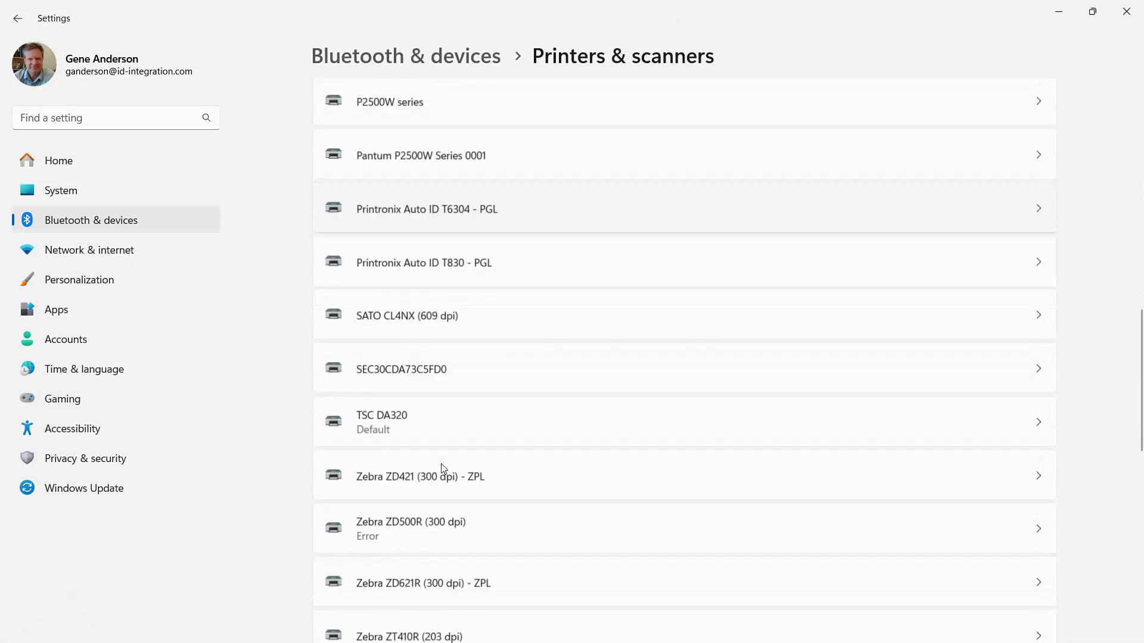
scroll(444, 468, down, 4)
scroll(445, 465, up, 3)
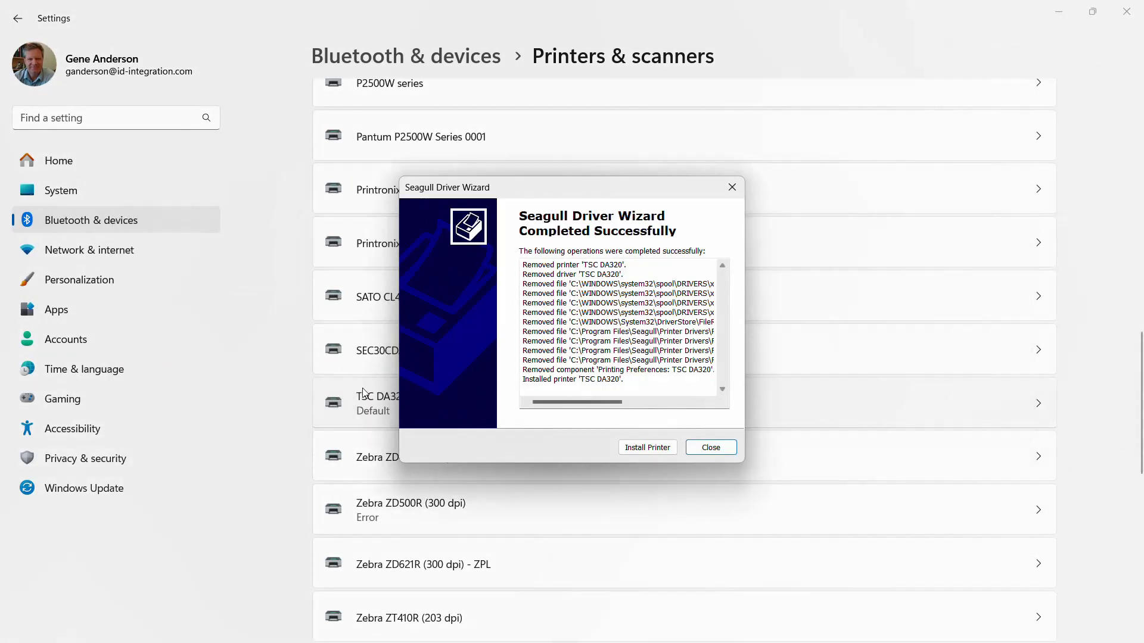
Close the finished driver wizard and open the TSC DA320 printer's page showing Default status
click(712, 448)
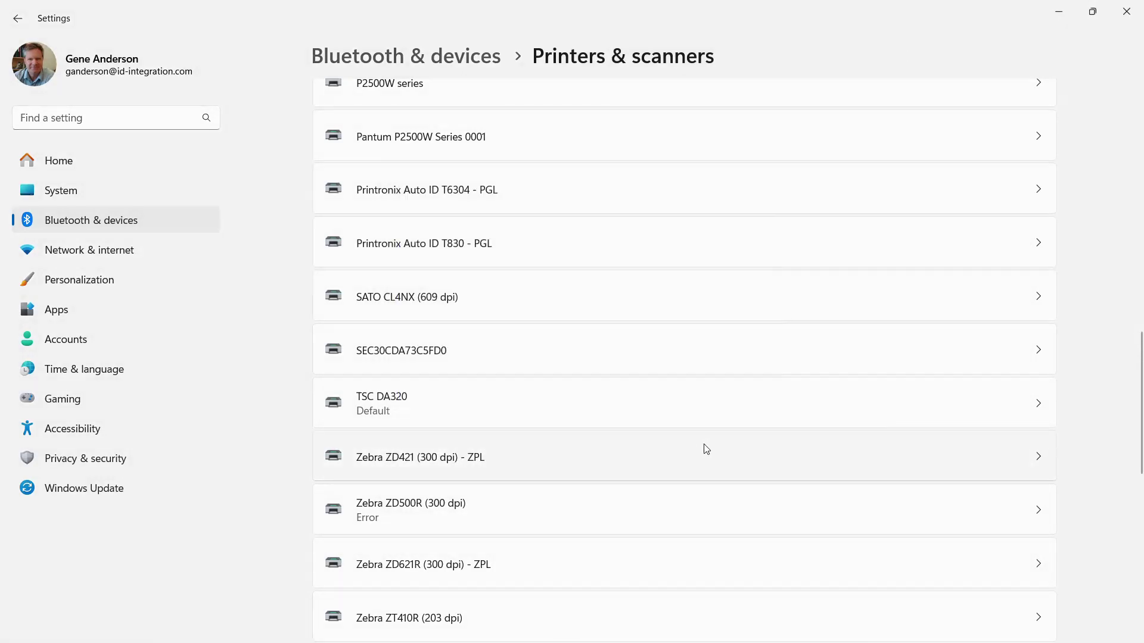
click(374, 405)
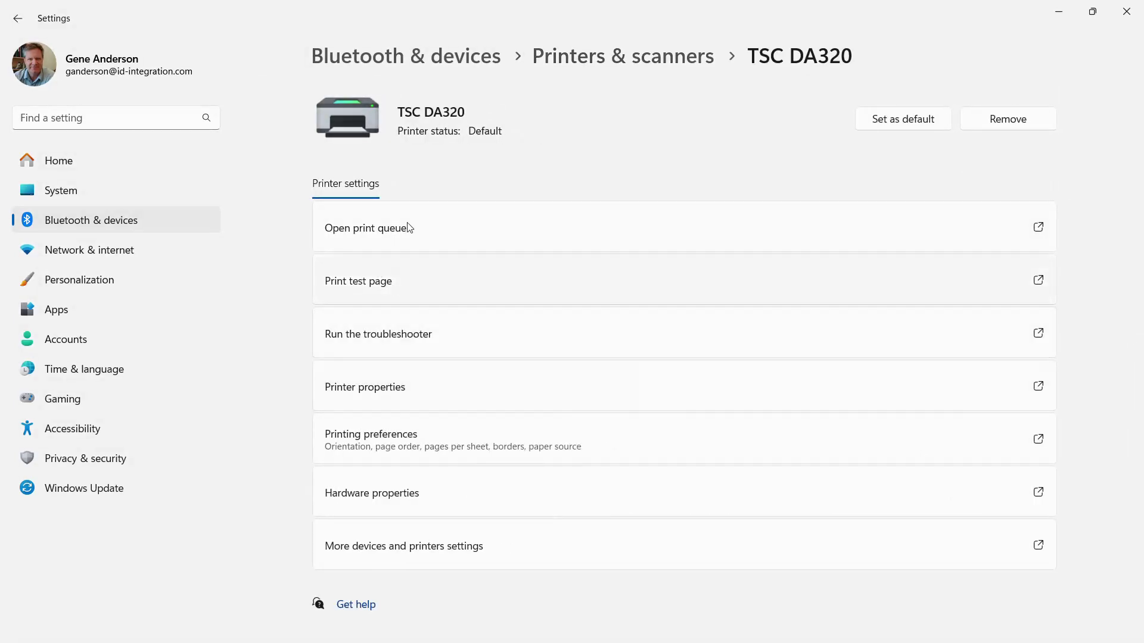
click(635, 57)
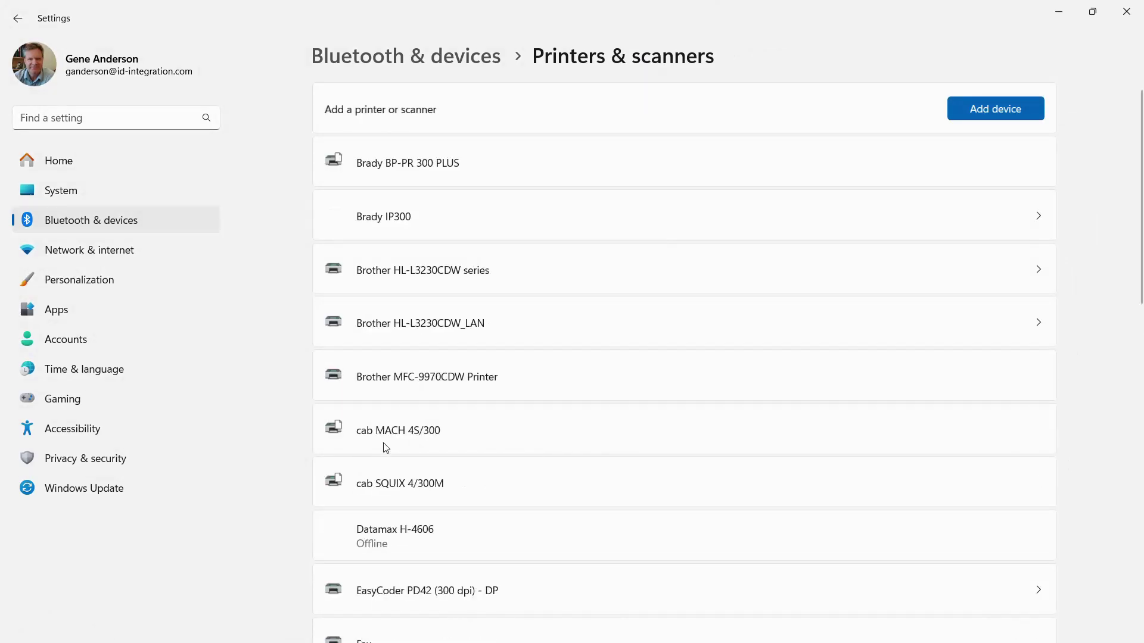
scroll(386, 448, down, 4)
scroll(386, 449, down, 10)
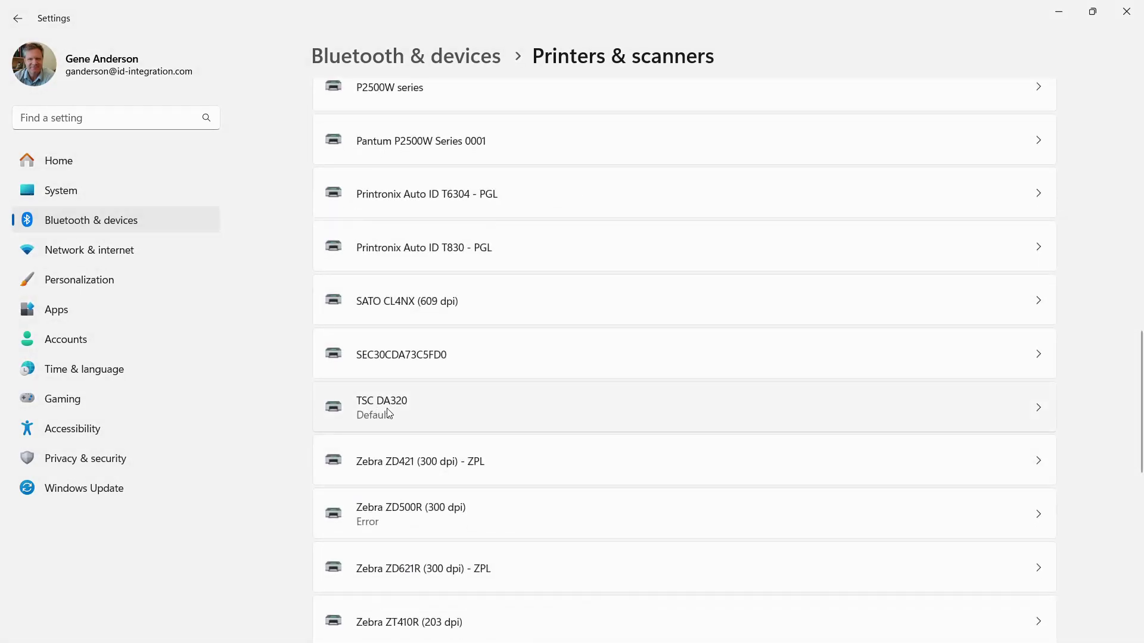
click(395, 410)
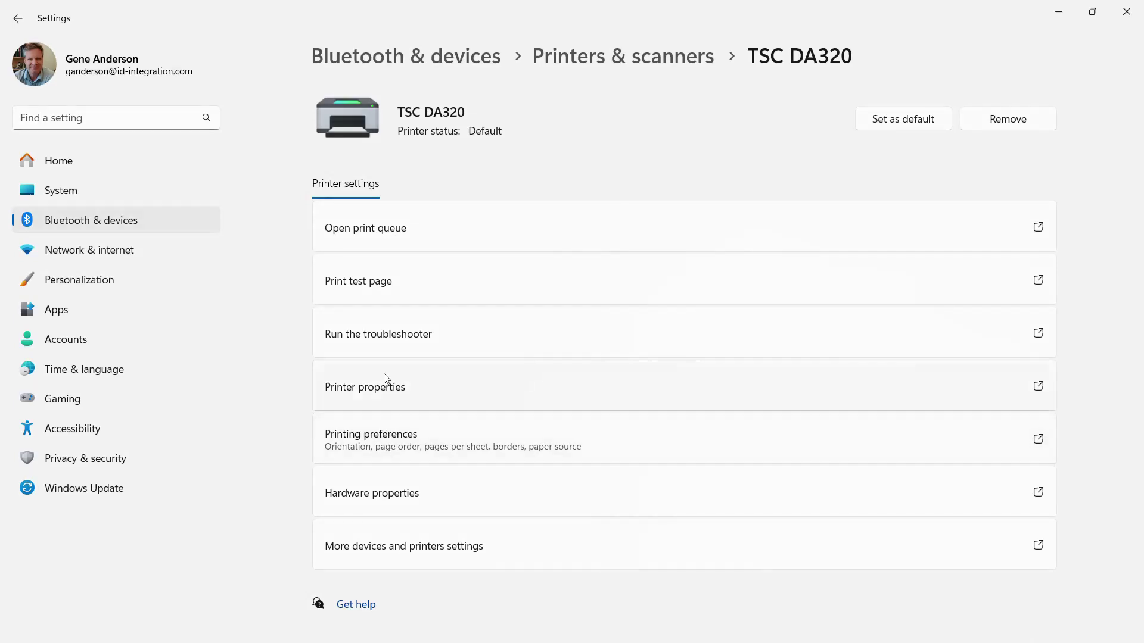
In the TSC DA320 preferences, try Algebraic and None dithering, then settle on Ordered at 300 dpi monochrome
click(390, 442)
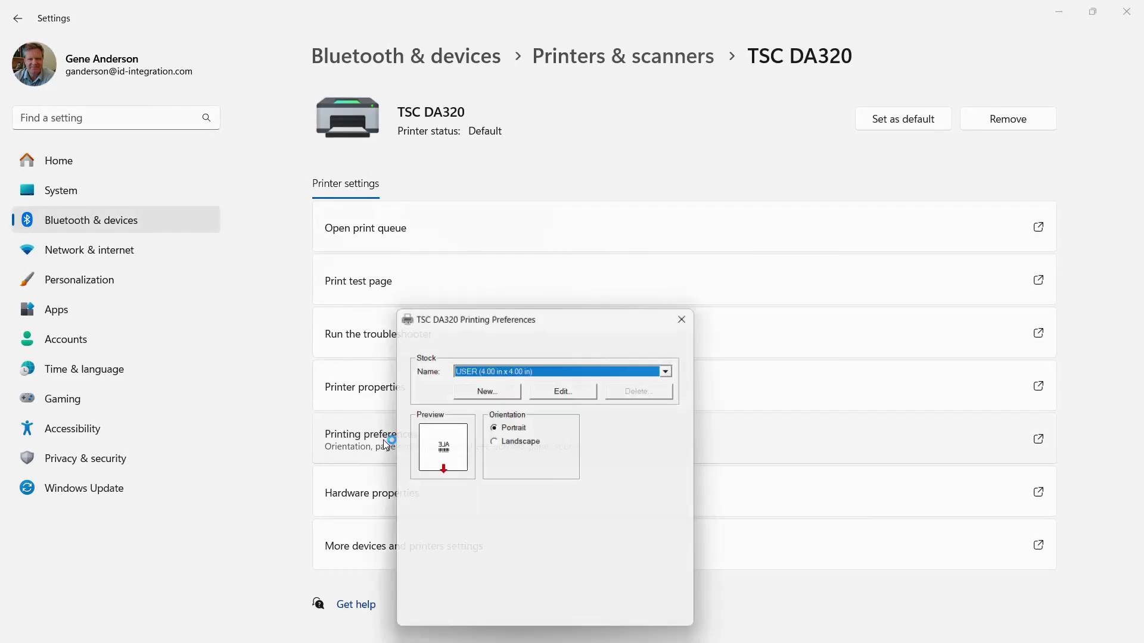
click(426, 337)
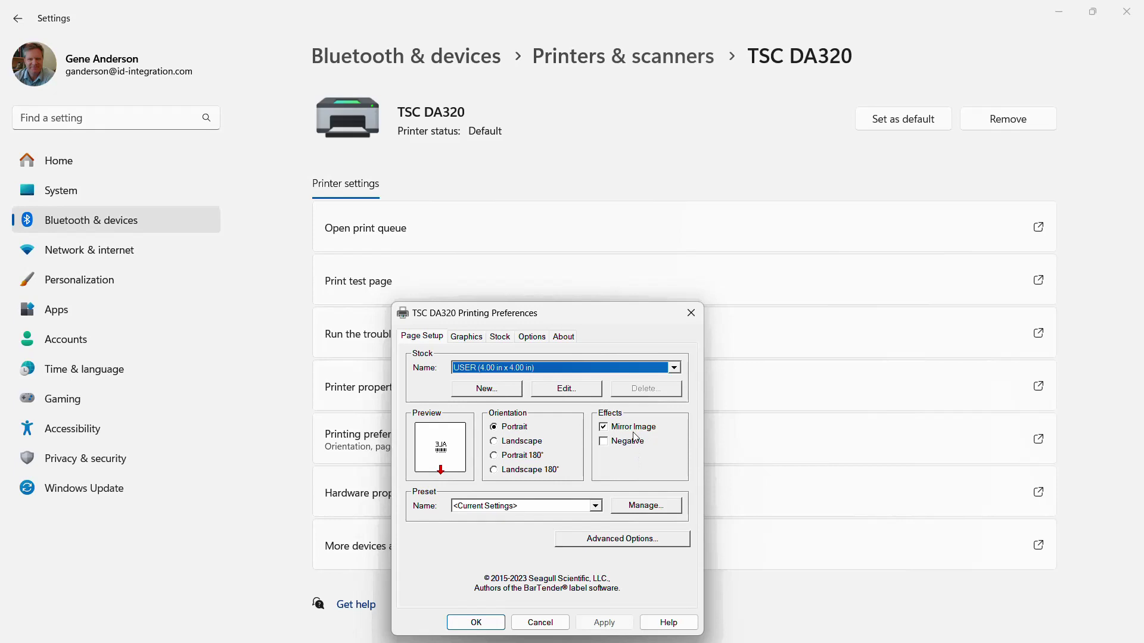
click(470, 337)
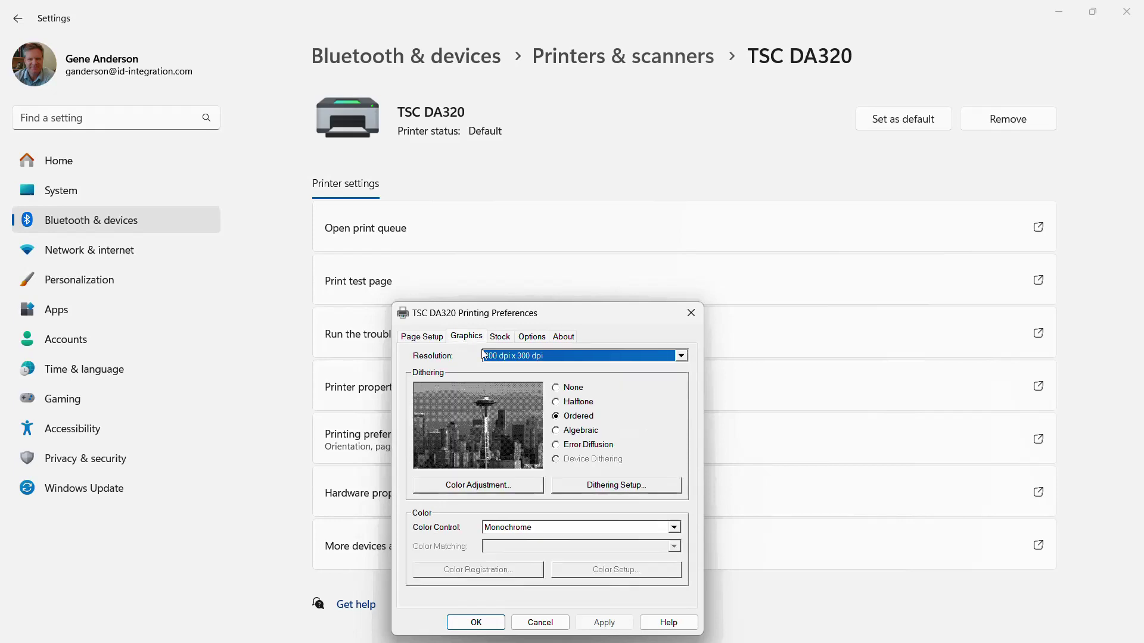
click(557, 430)
click(557, 417)
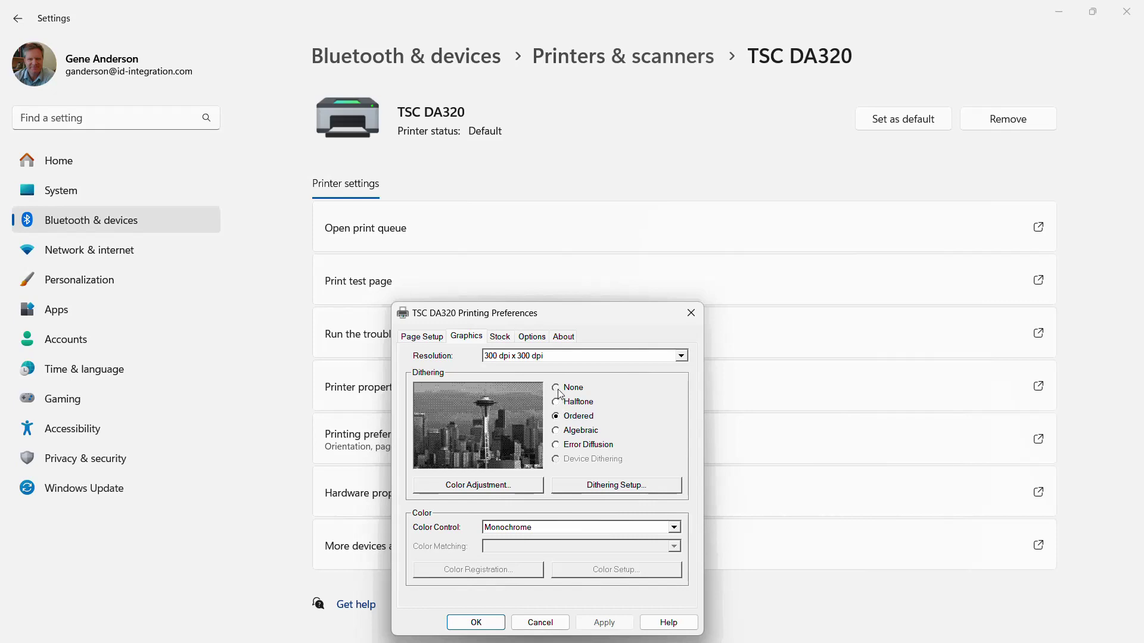
click(556, 388)
click(558, 417)
Review the Stock tab and the Options tab (2.00 in/sec speed, darkness 13), then save with OK
click(501, 338)
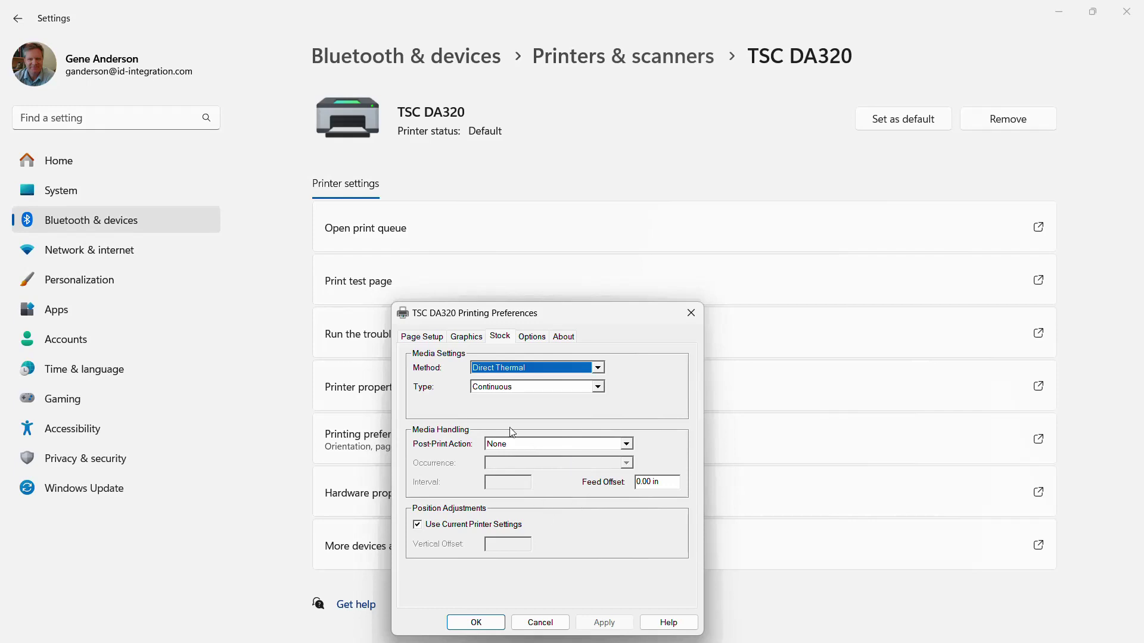
click(533, 339)
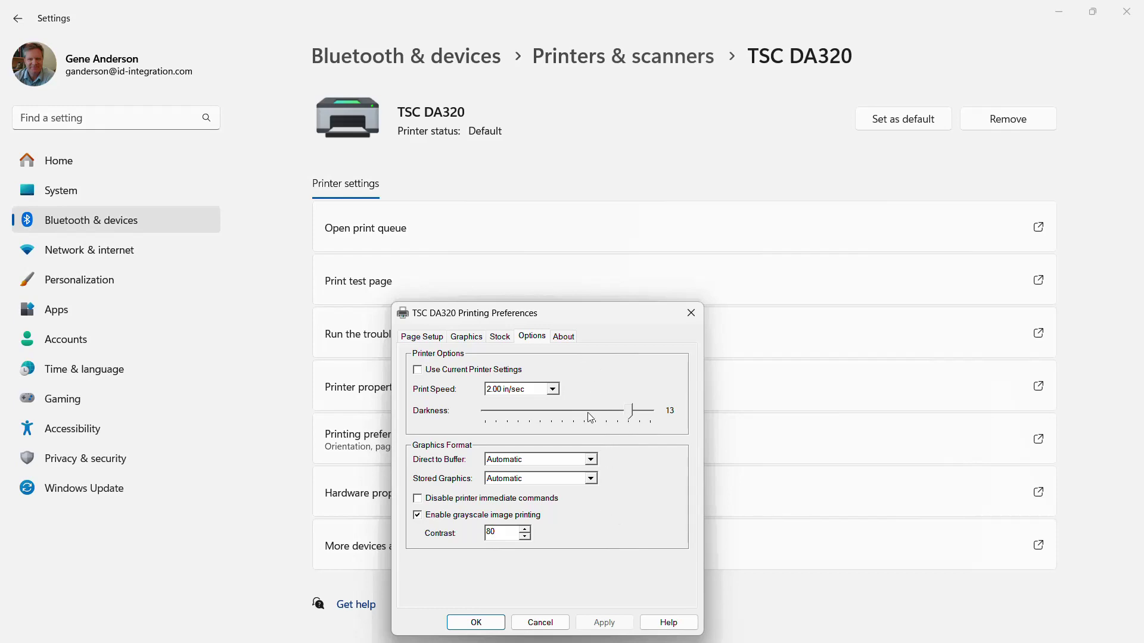
click(488, 623)
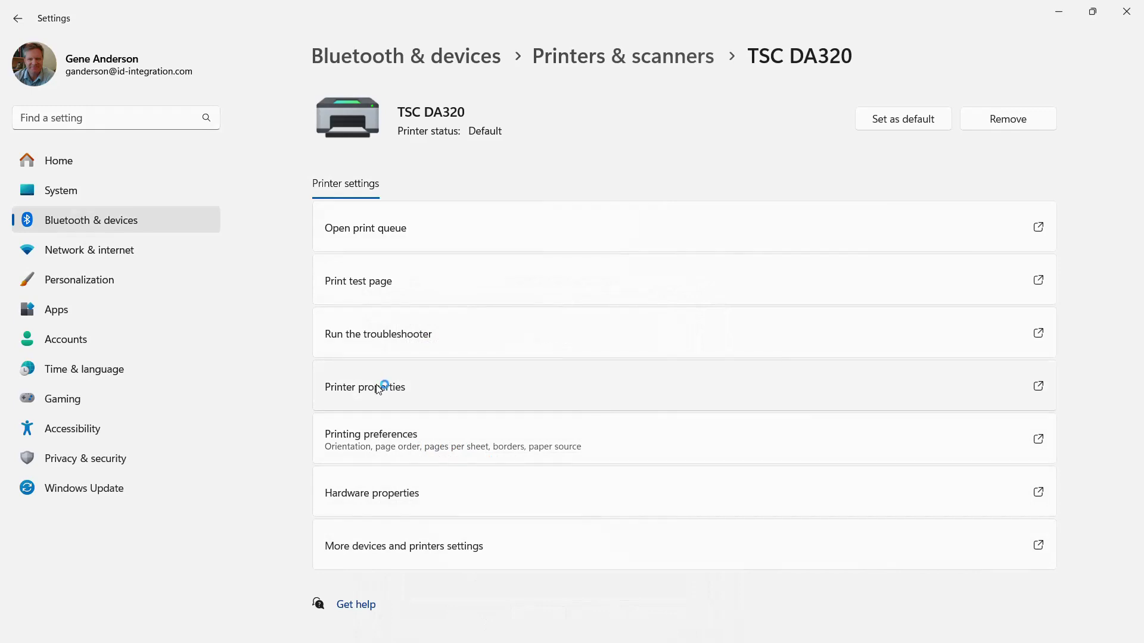
Verify the TSC DA320 TCP/IP port uses 192.168.16.164 on raw port 9100, then close the properties
click(383, 389)
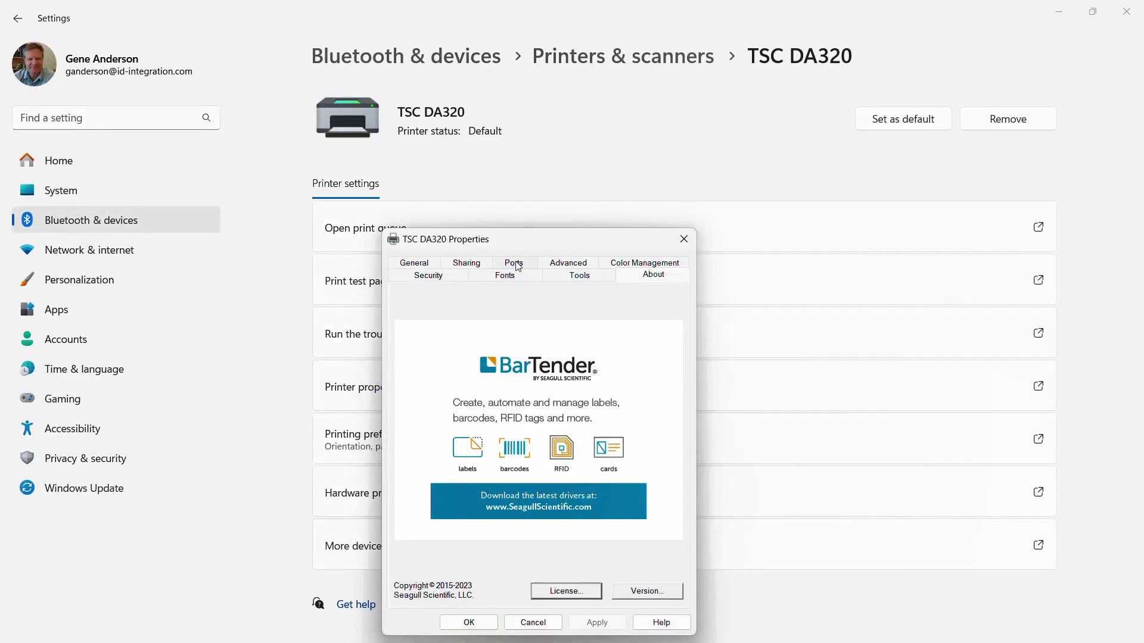
click(512, 264)
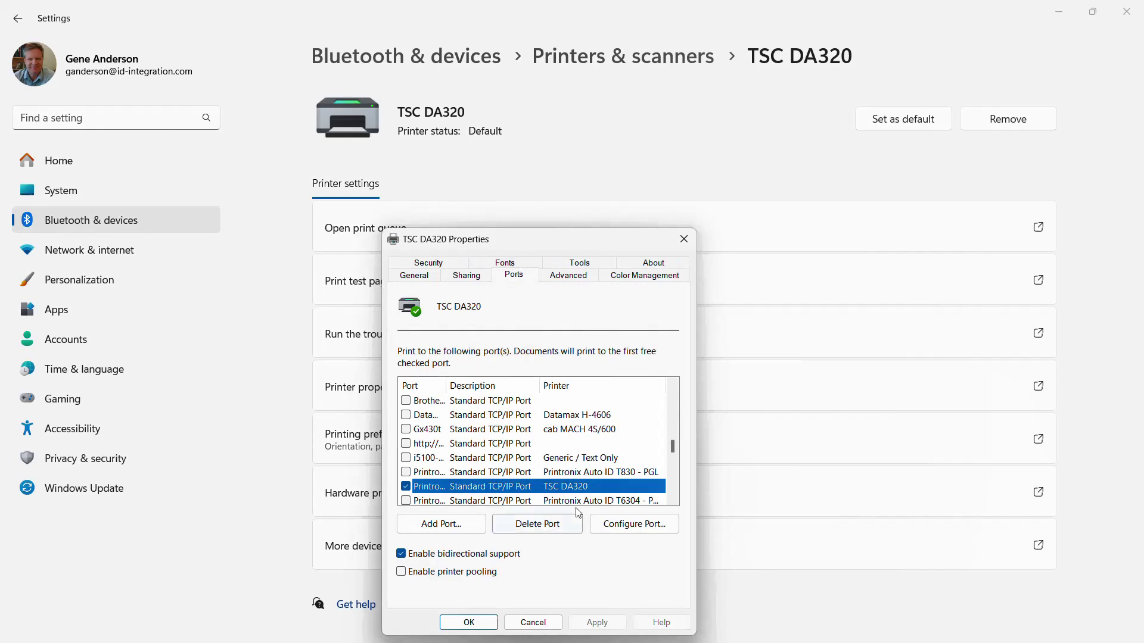
click(635, 526)
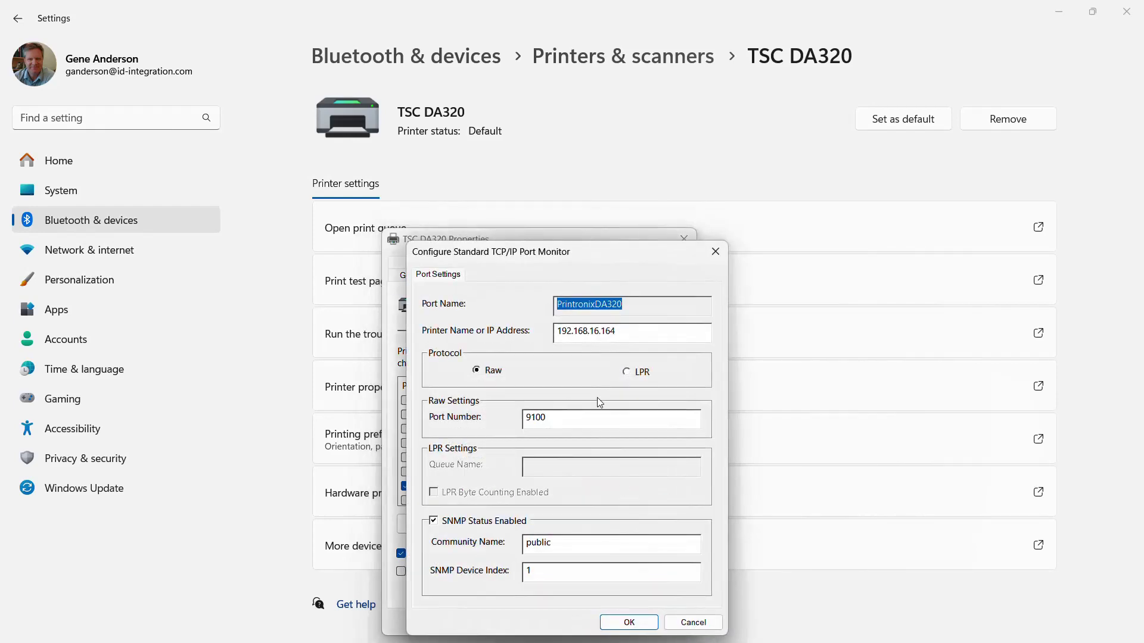
drag(627, 330, 542, 327)
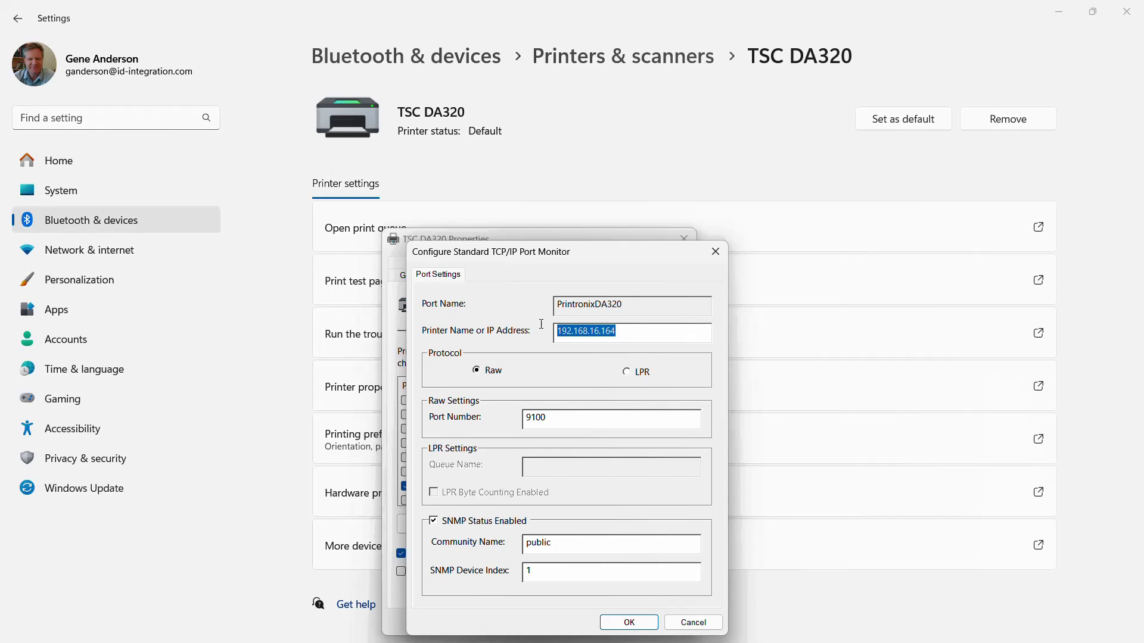
click(639, 334)
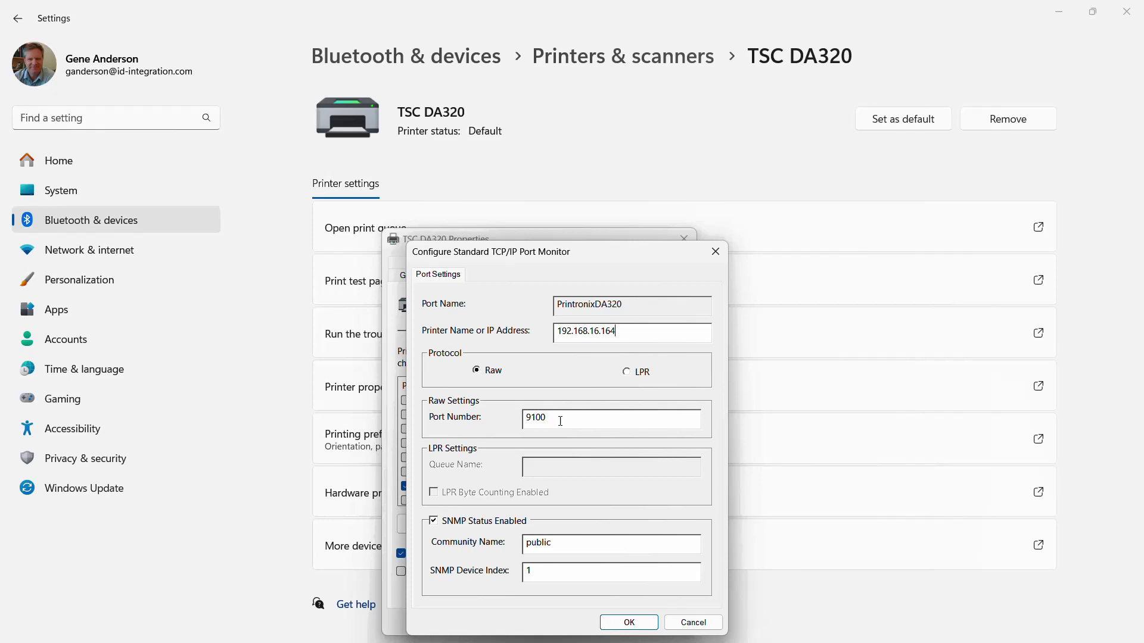
click(629, 622)
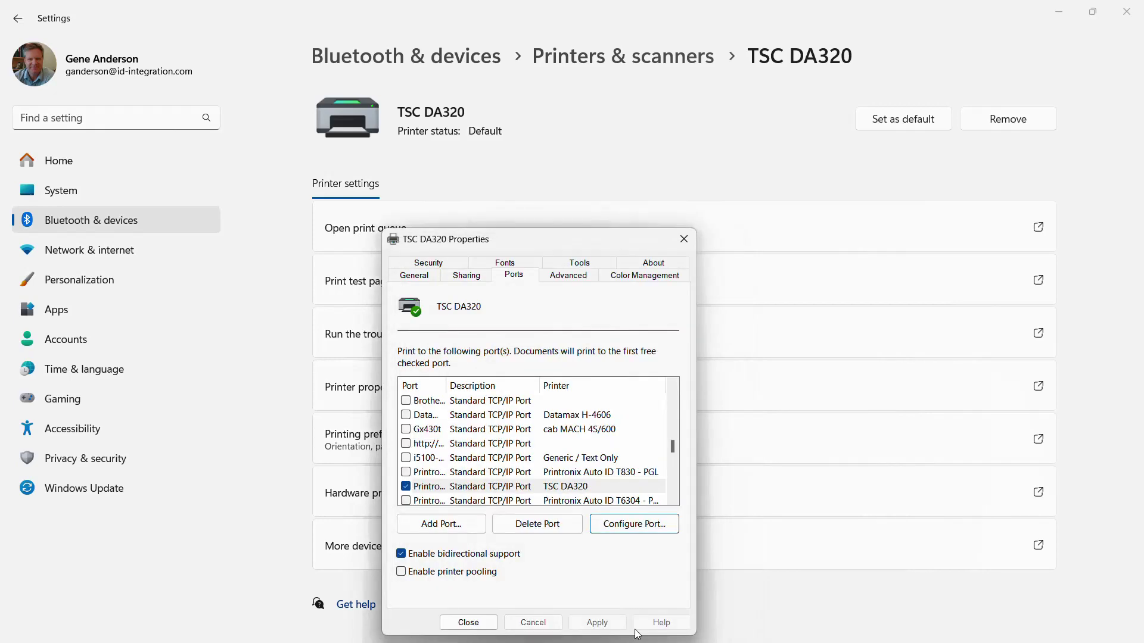
click(470, 627)
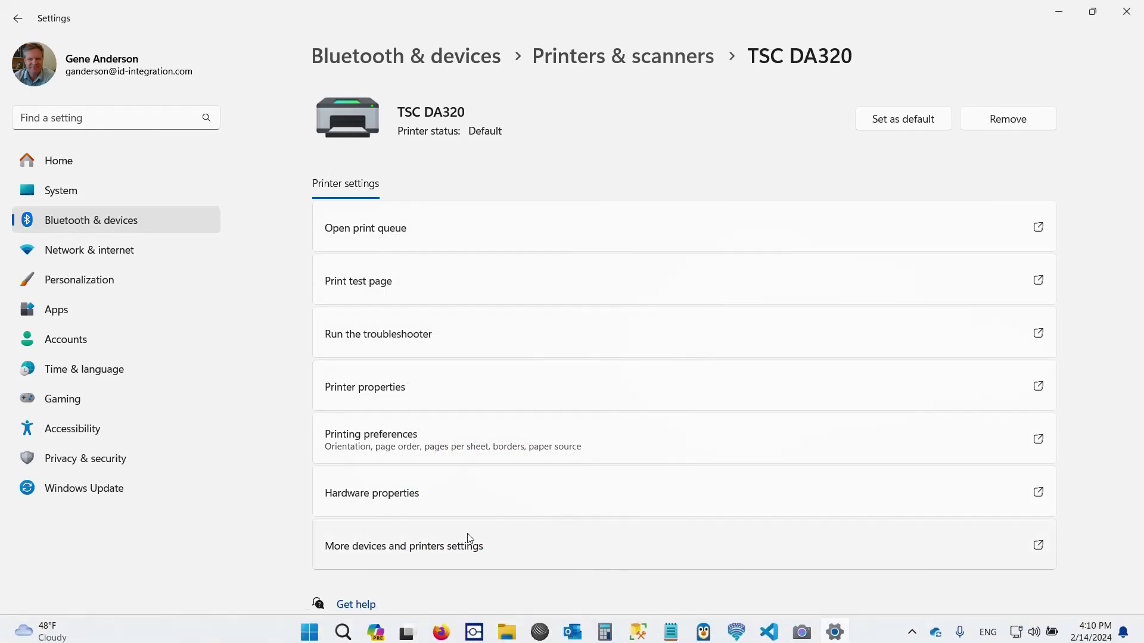
Put the Notepad 'TSC DA320' note on the left and the Camera live view at the lower right
key(alt+Tab)
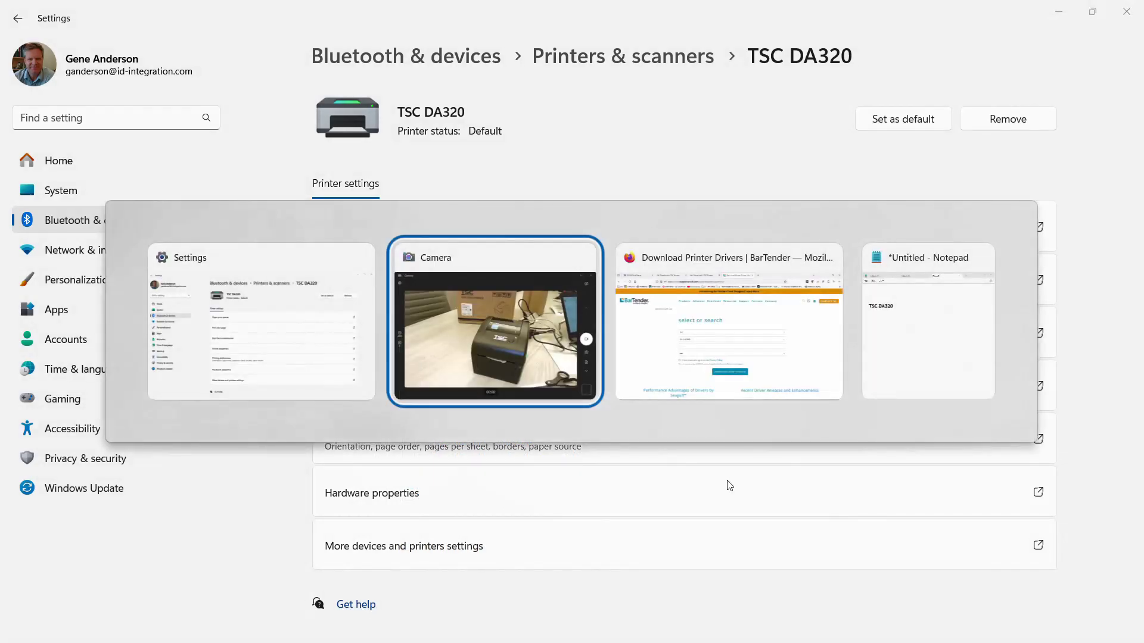
click(900, 356)
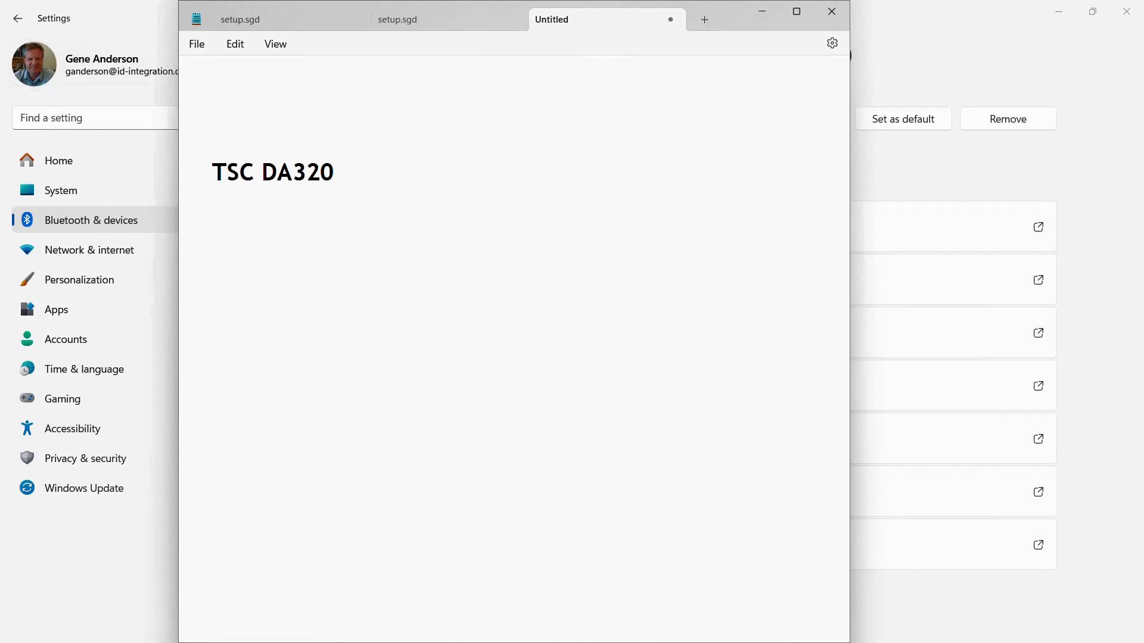
mouse_move(507, 642)
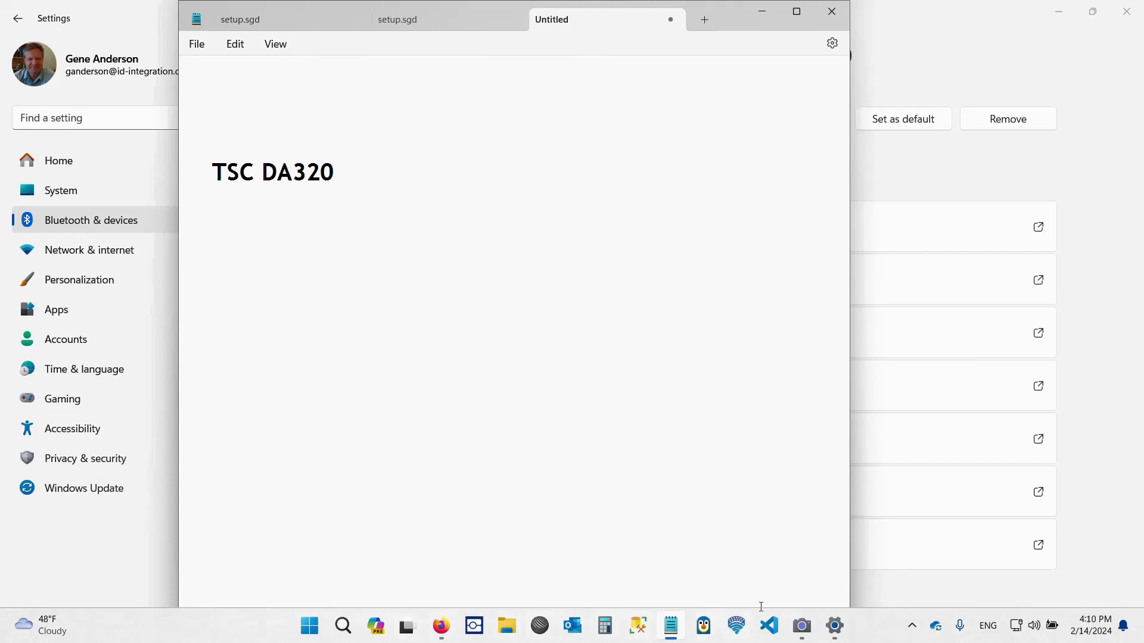
click(802, 626)
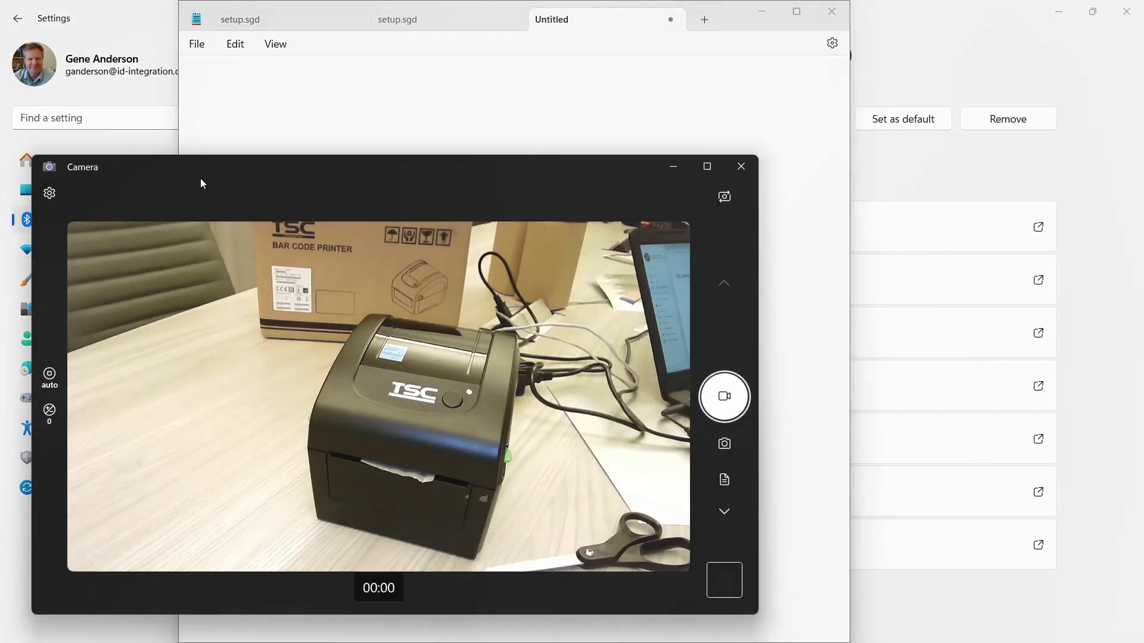
drag(200, 183, 596, 221)
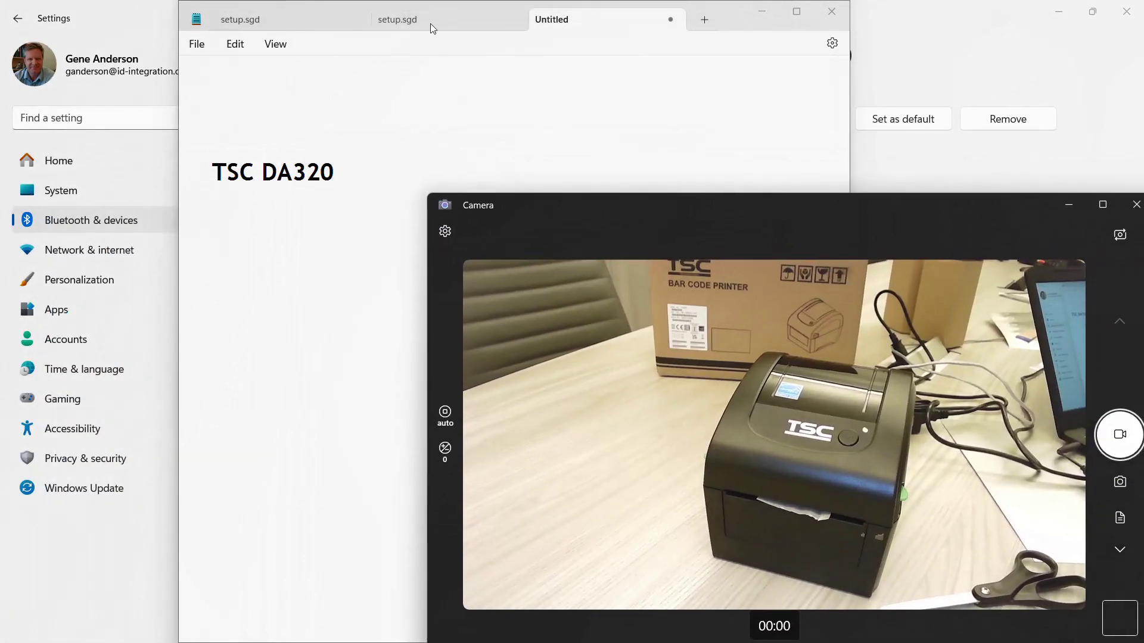
drag(732, 8, 572, 13)
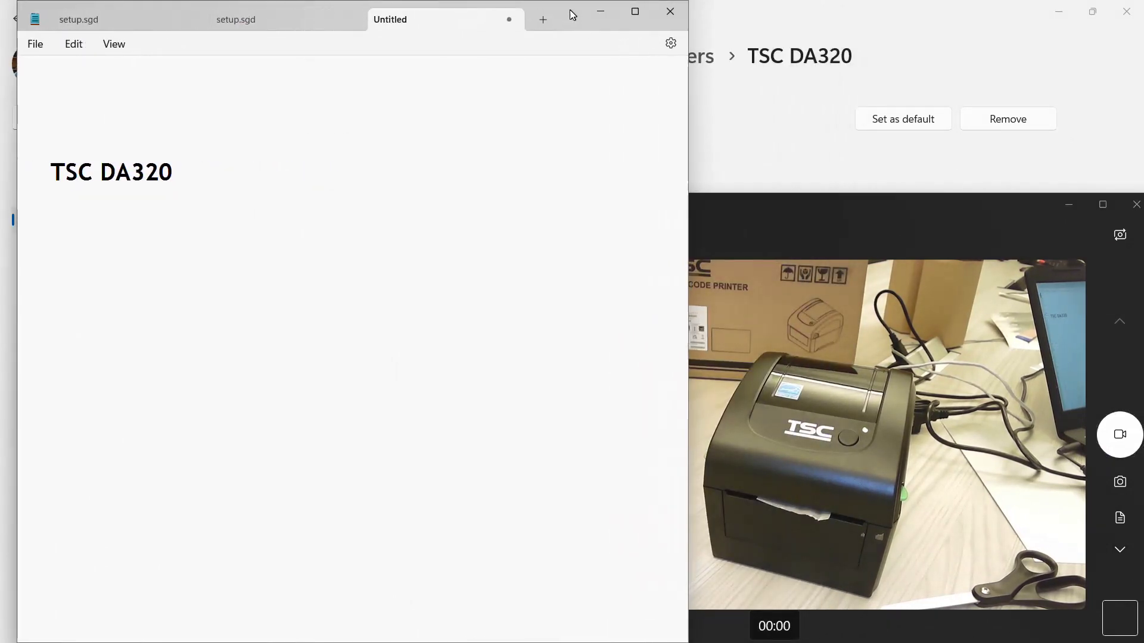
Start printing the note from Notepad with TSC DA320 selected as the printer
click(39, 48)
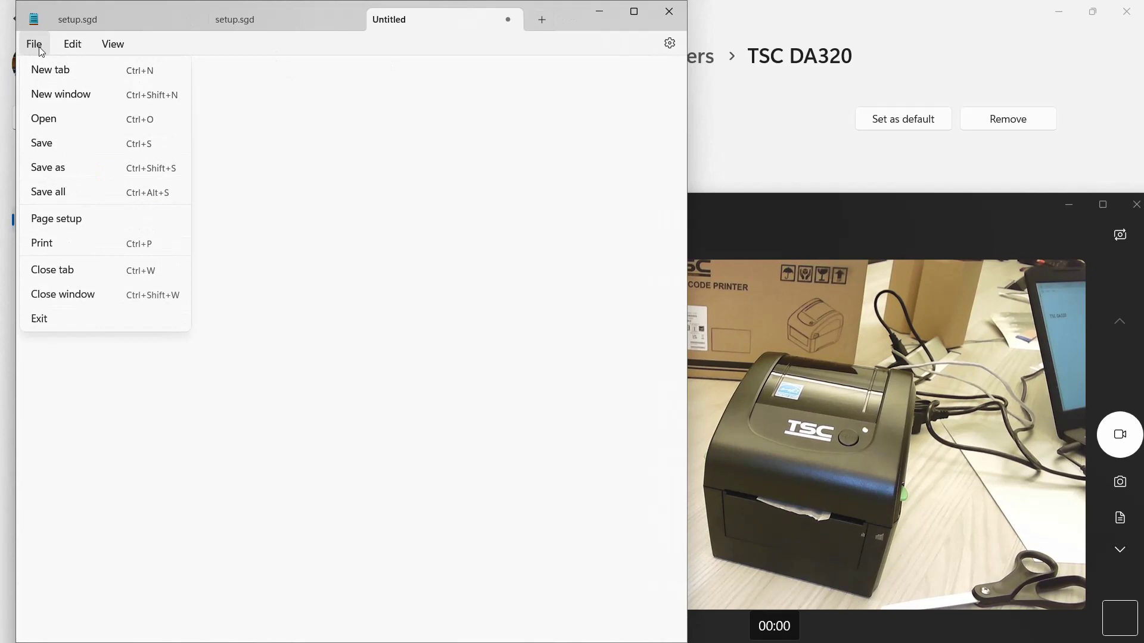
click(50, 245)
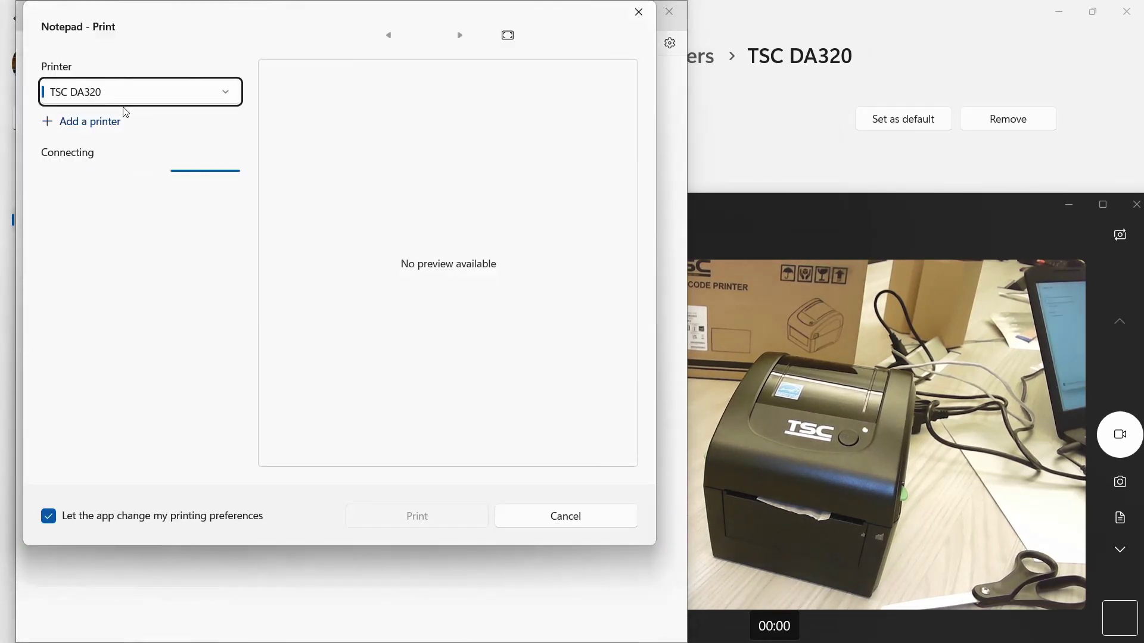
click(140, 95)
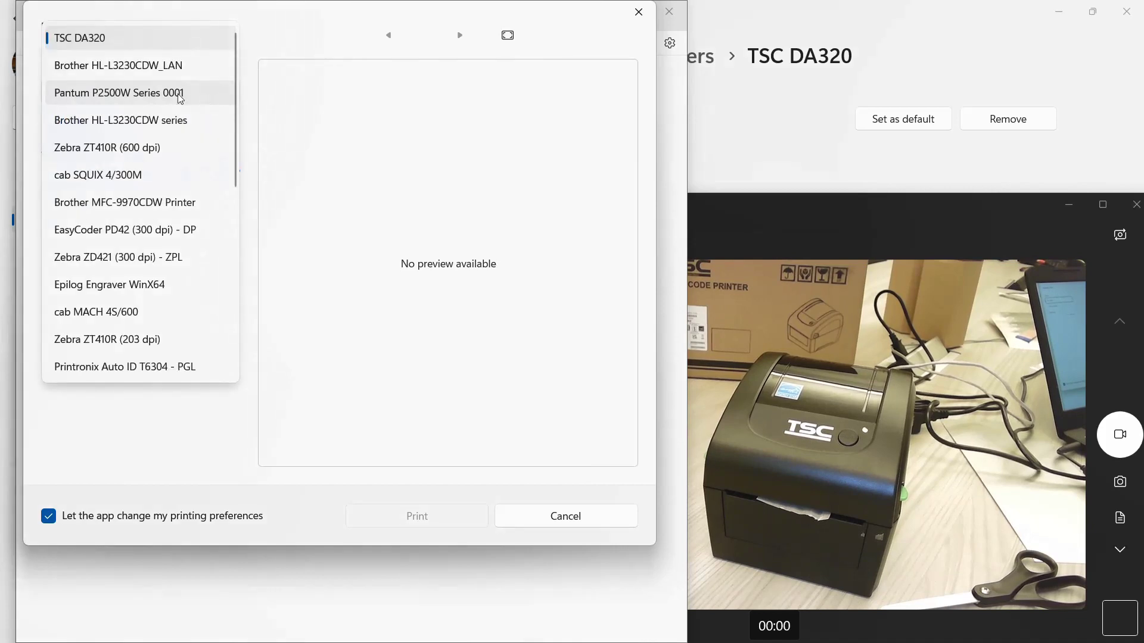
click(94, 39)
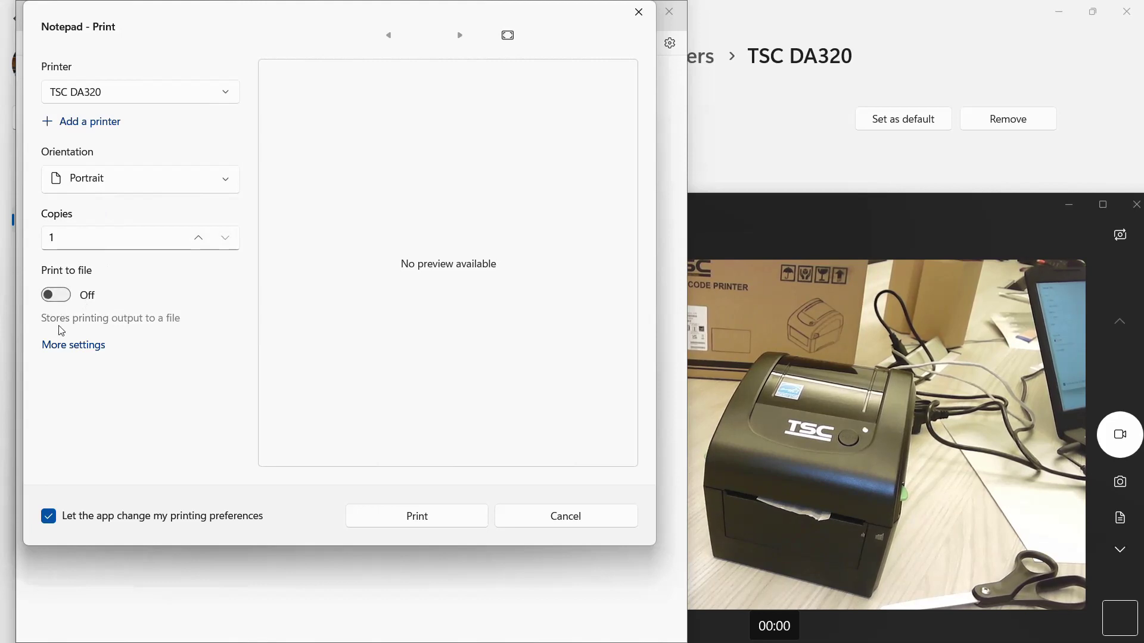
Review the driver's Page Setup, Graphics, Stock and Options settings, then accept them
click(77, 352)
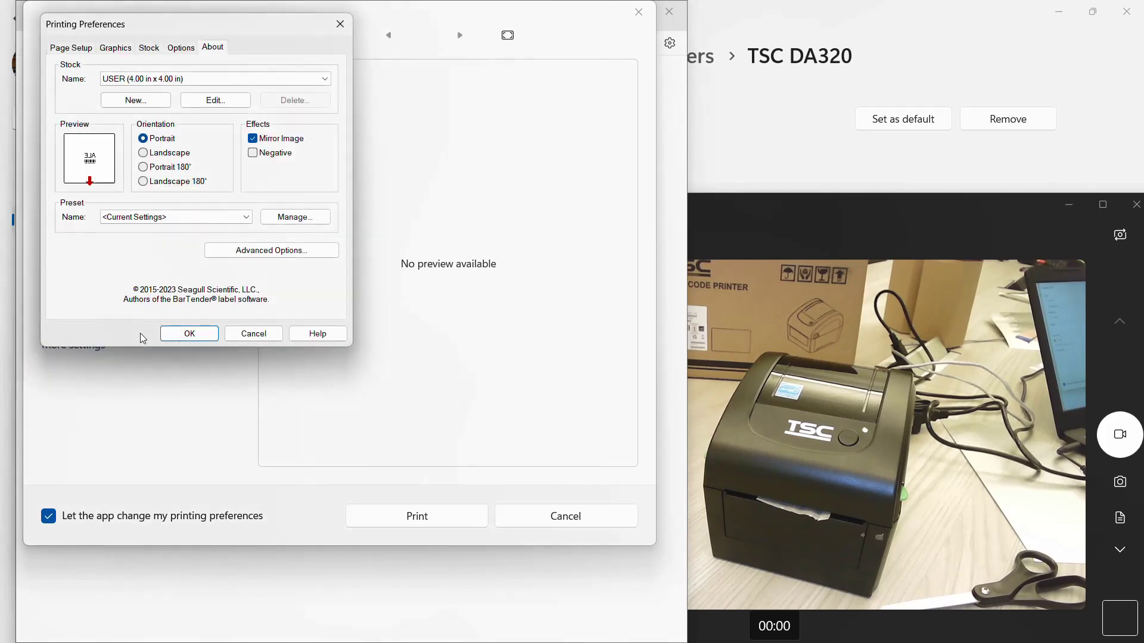
click(67, 51)
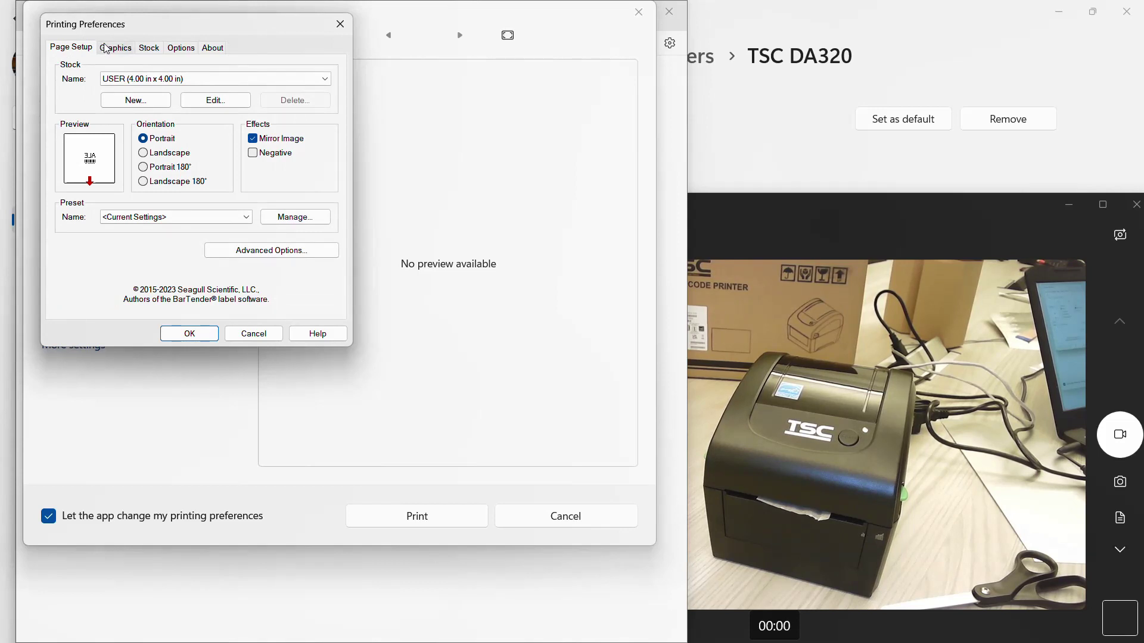
click(107, 48)
click(149, 47)
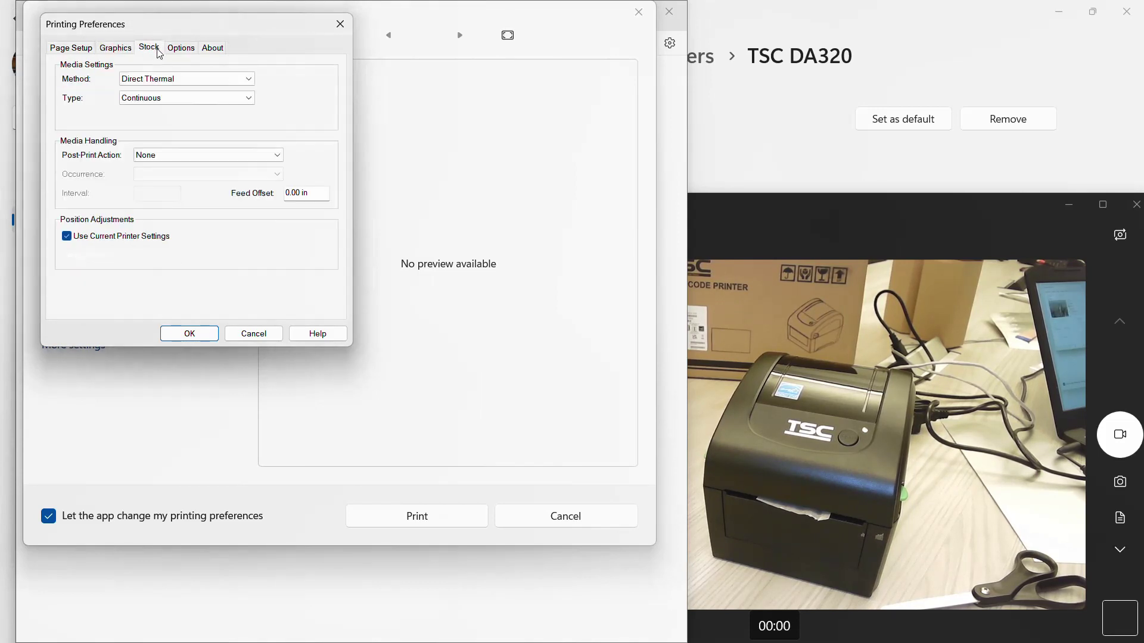
click(182, 52)
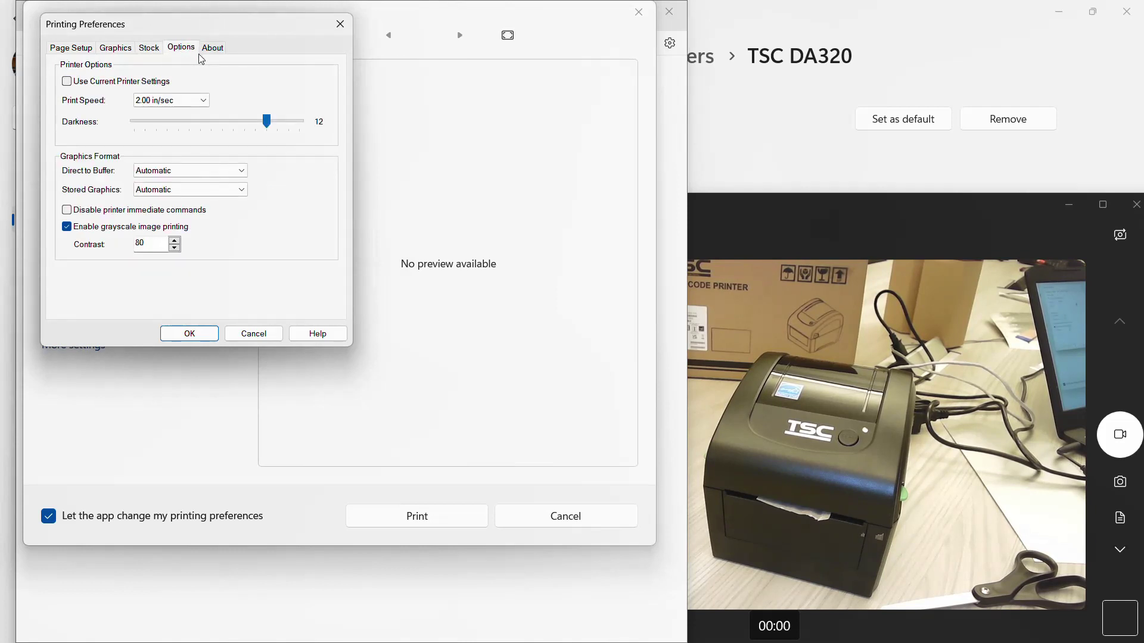
click(188, 335)
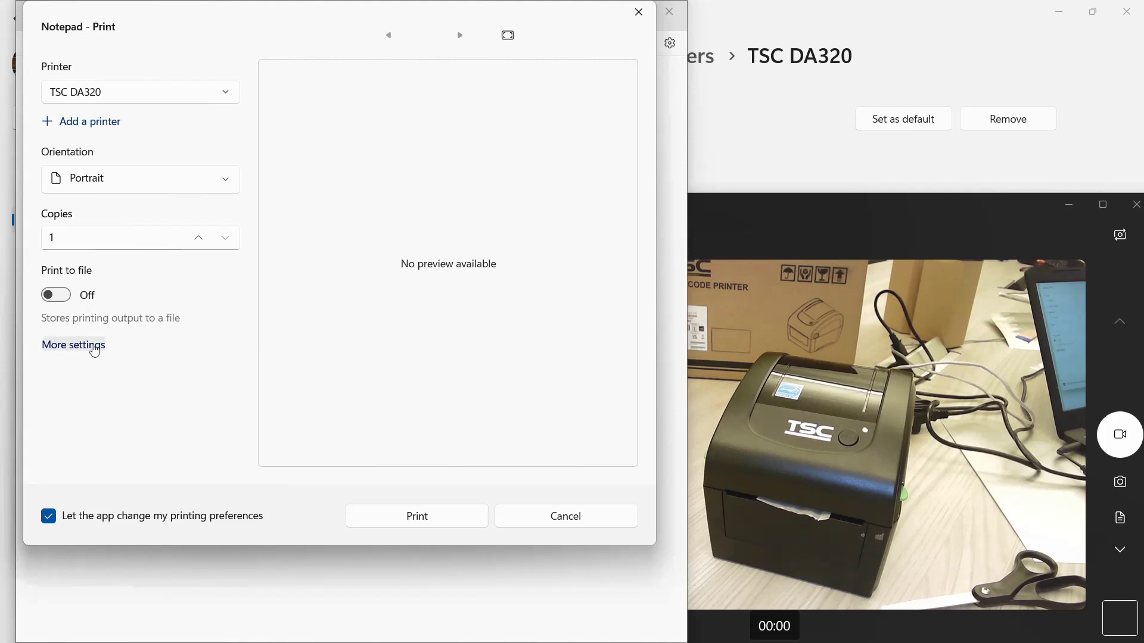
Send the 'TSC DA320' note to the TSC DA320 printer to produce the stencil
click(413, 519)
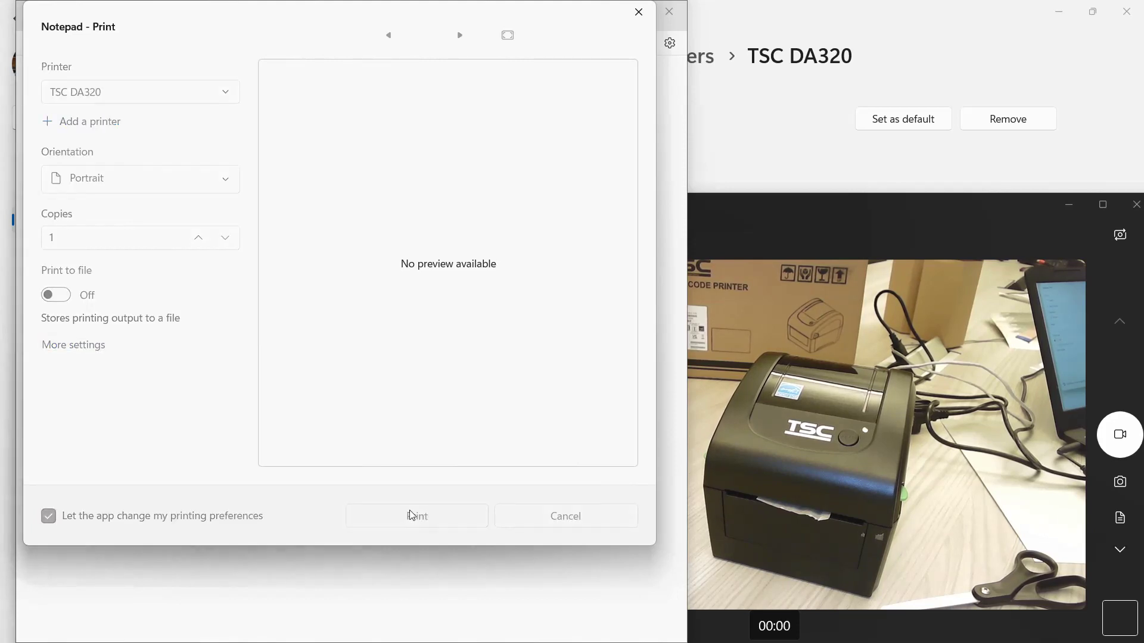